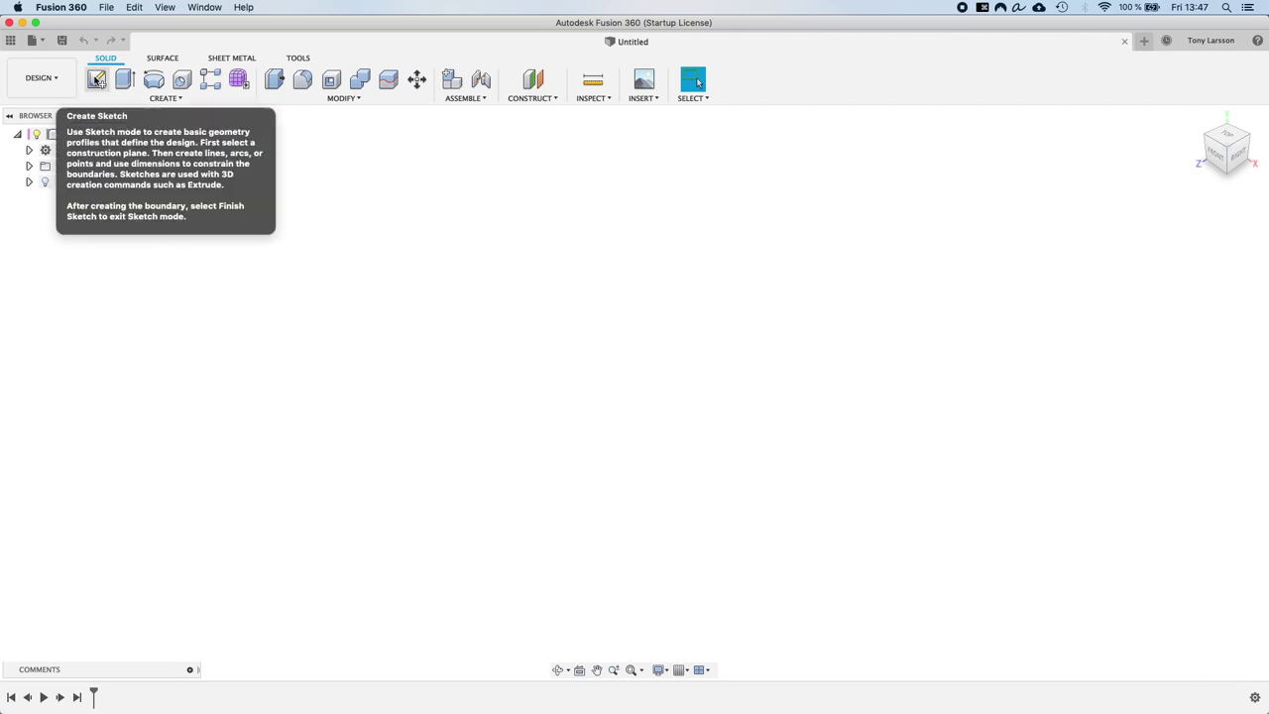
Start a sketch on the horizontal origin plane and draw a vertical line about 36 mm long joined at its lower end to a 200 mm horizontal line running right
left_click(97, 80)
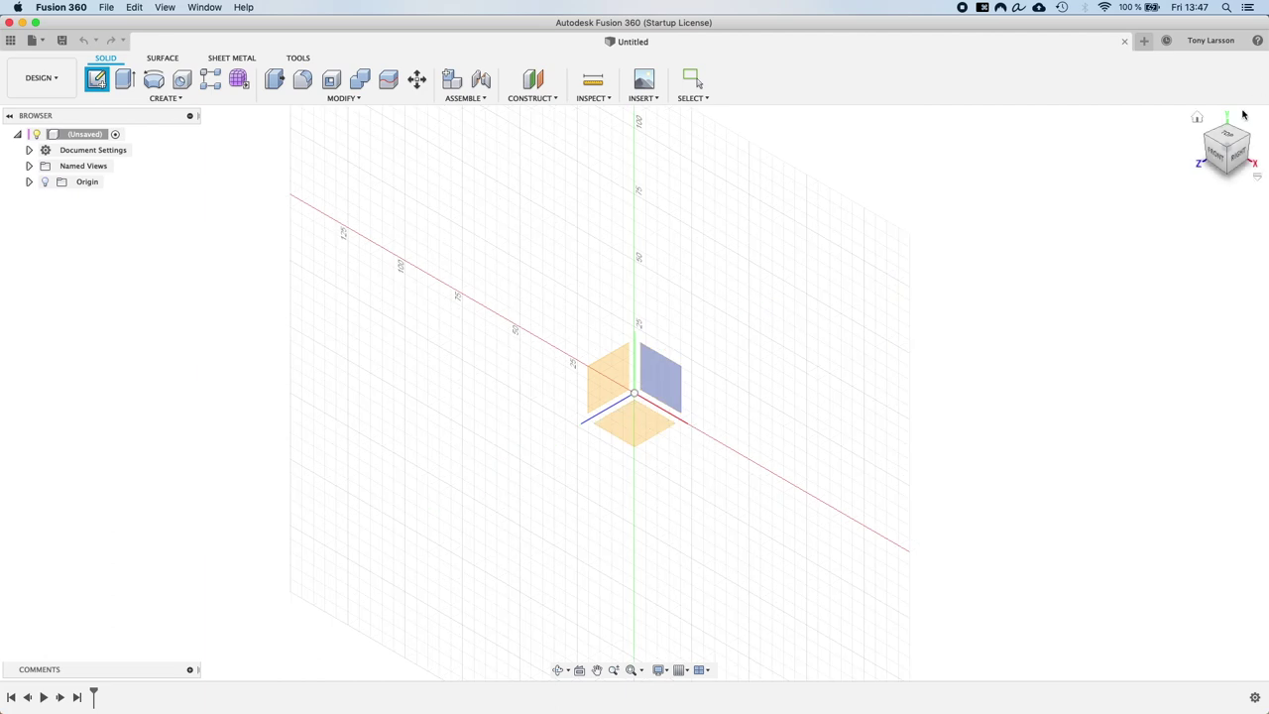
left_click(647, 436)
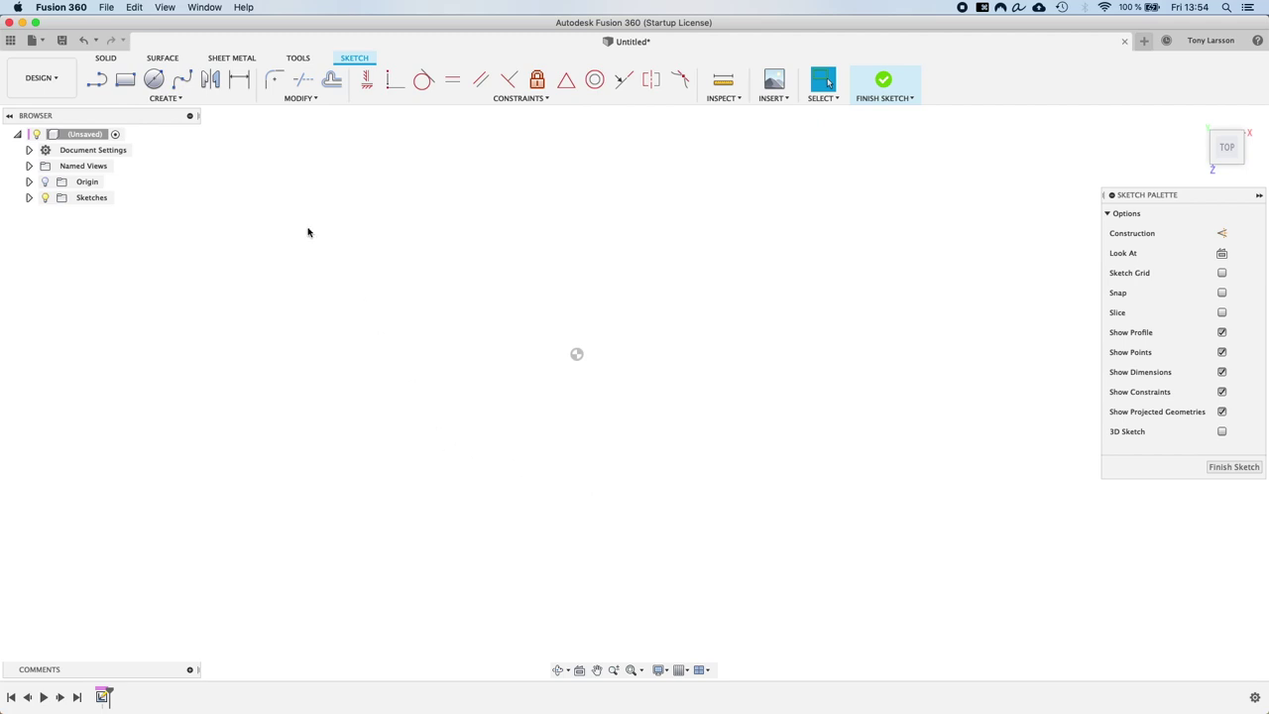
left_click(96, 79)
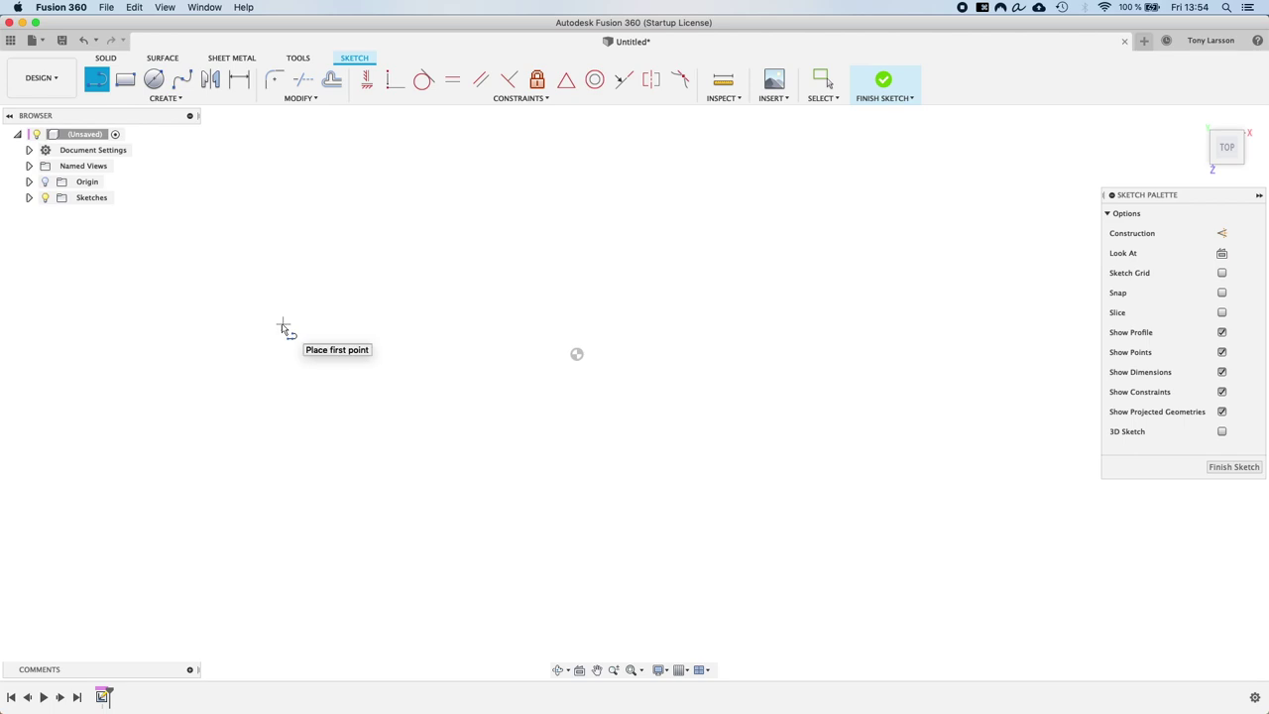
left_click(211, 270)
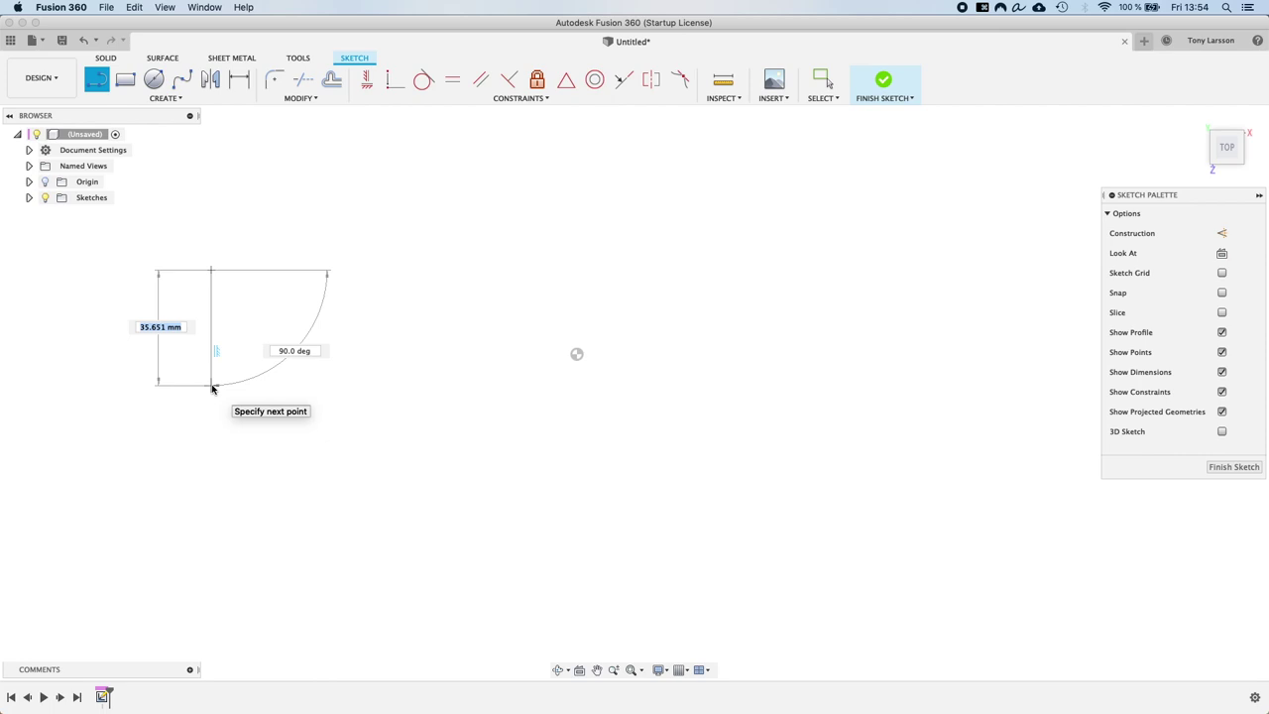
left_click(211, 386)
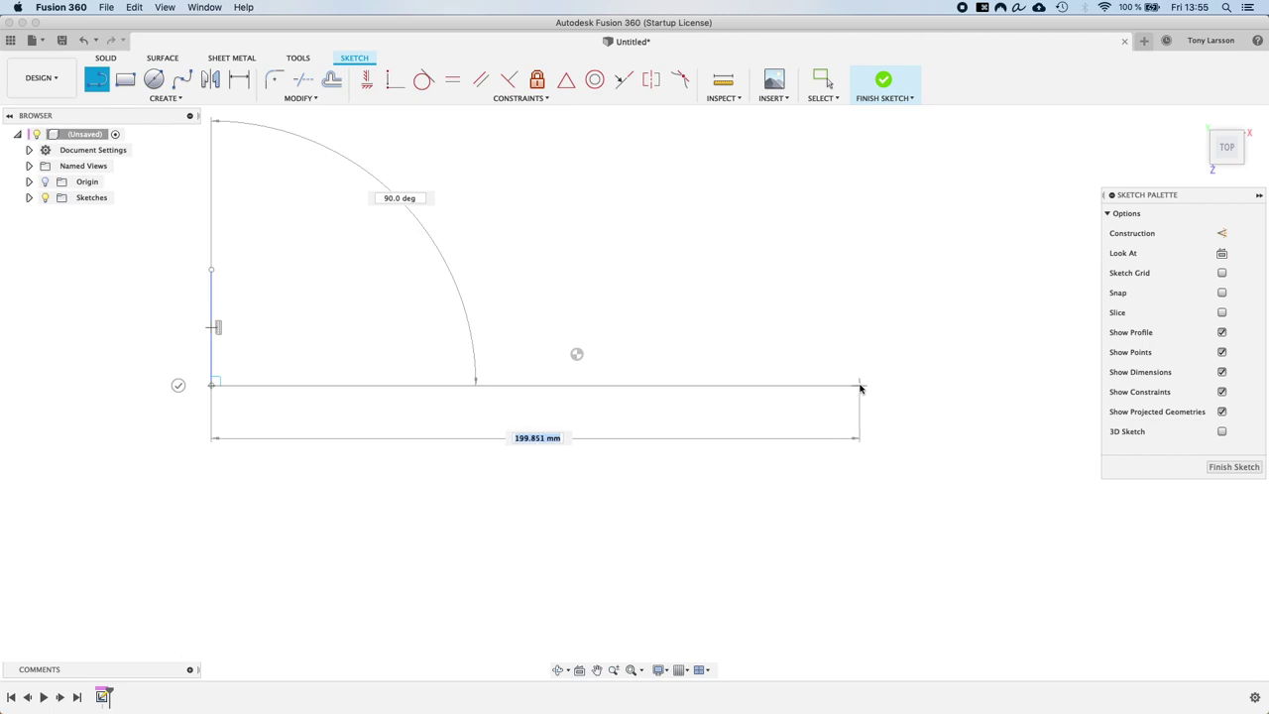
left_click(857, 386)
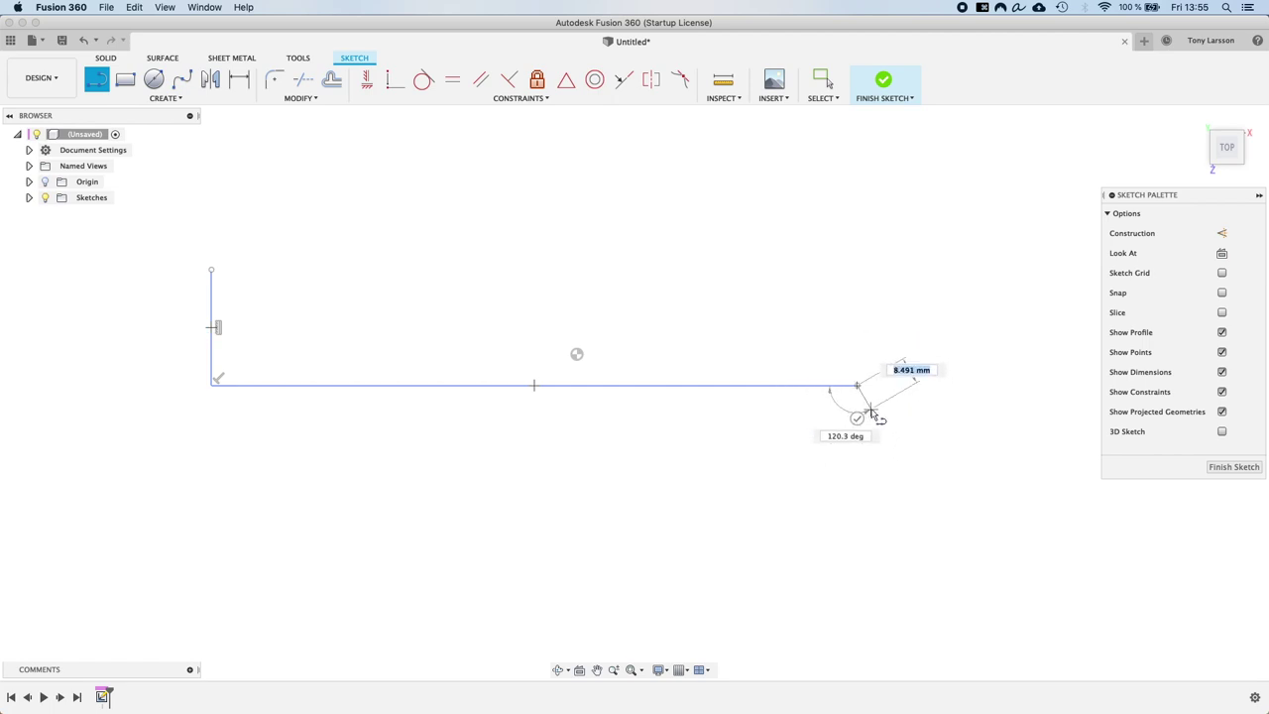
key("Escape")
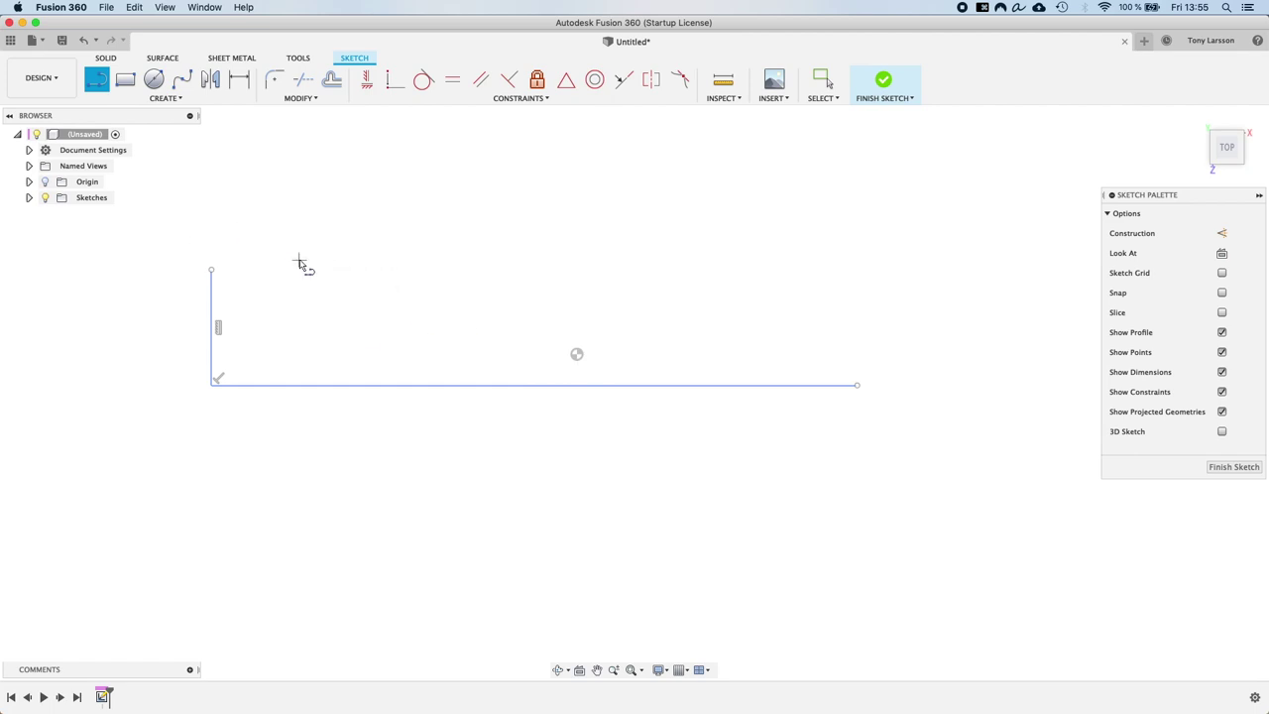
left_click(209, 270)
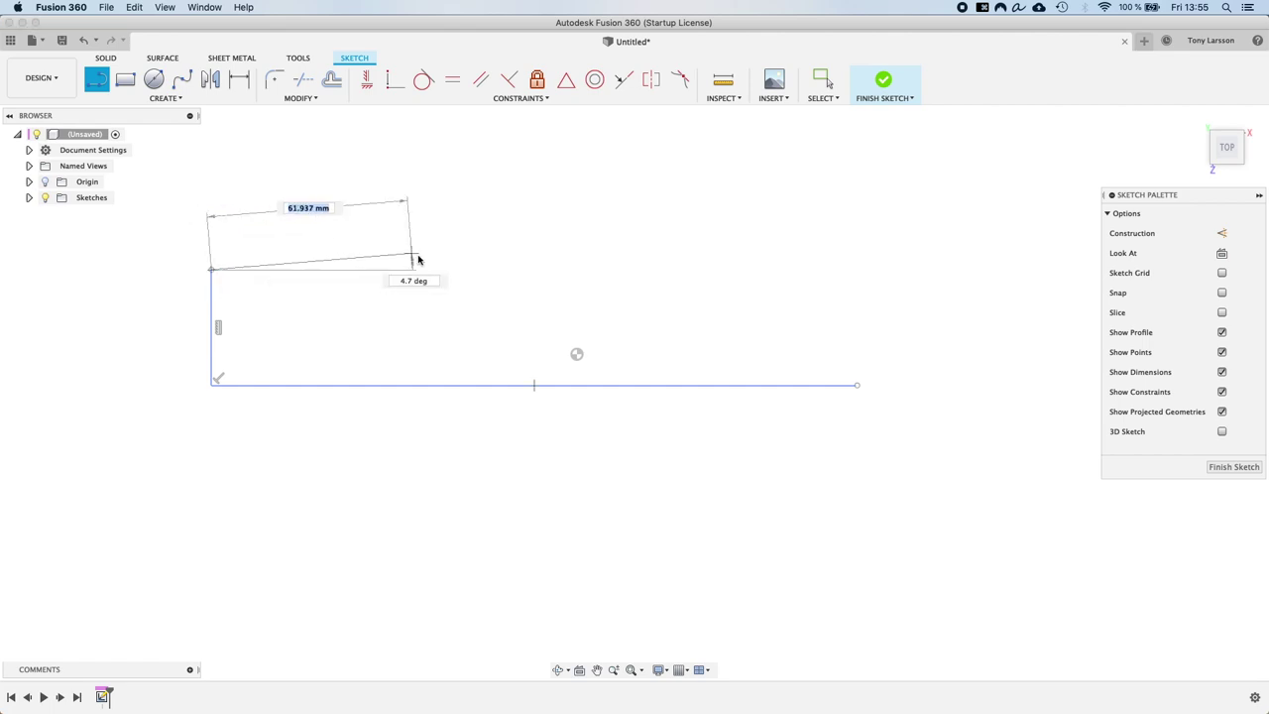
key("Escape")
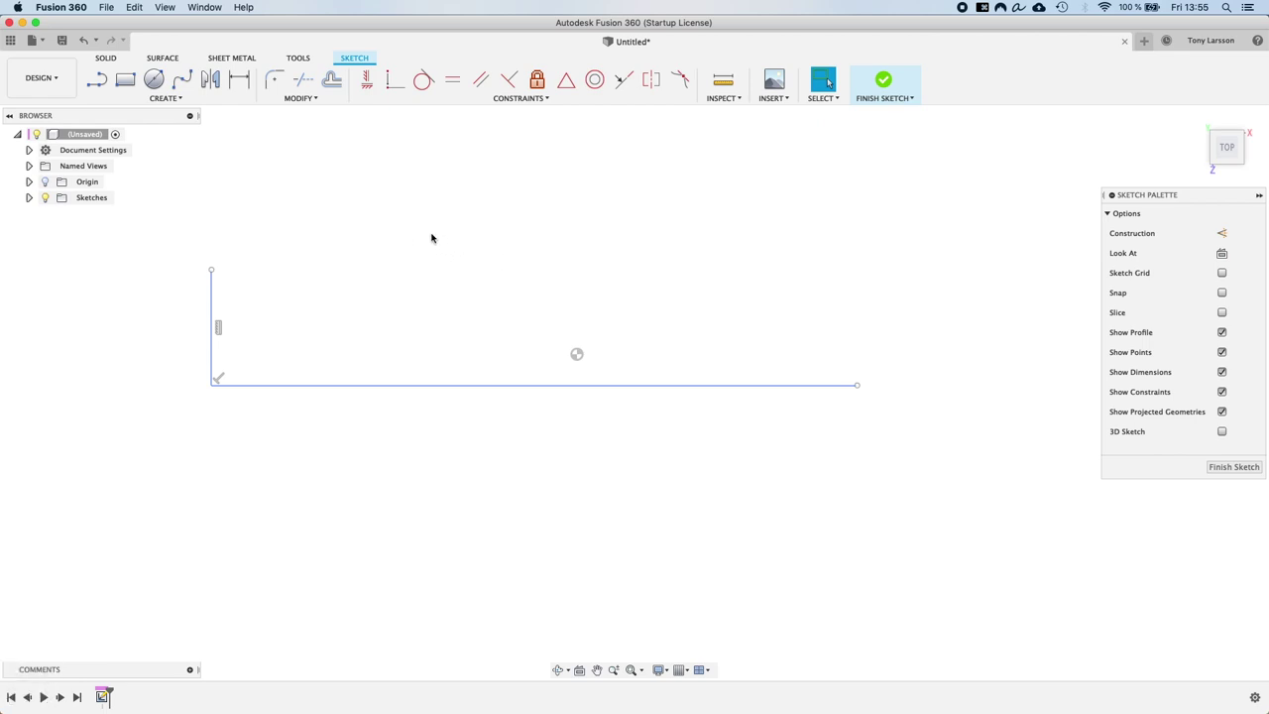
Draw a three-point arc from the vertical line's upper end to a level point about 89 mm to the right, curving downward
left_click(179, 99)
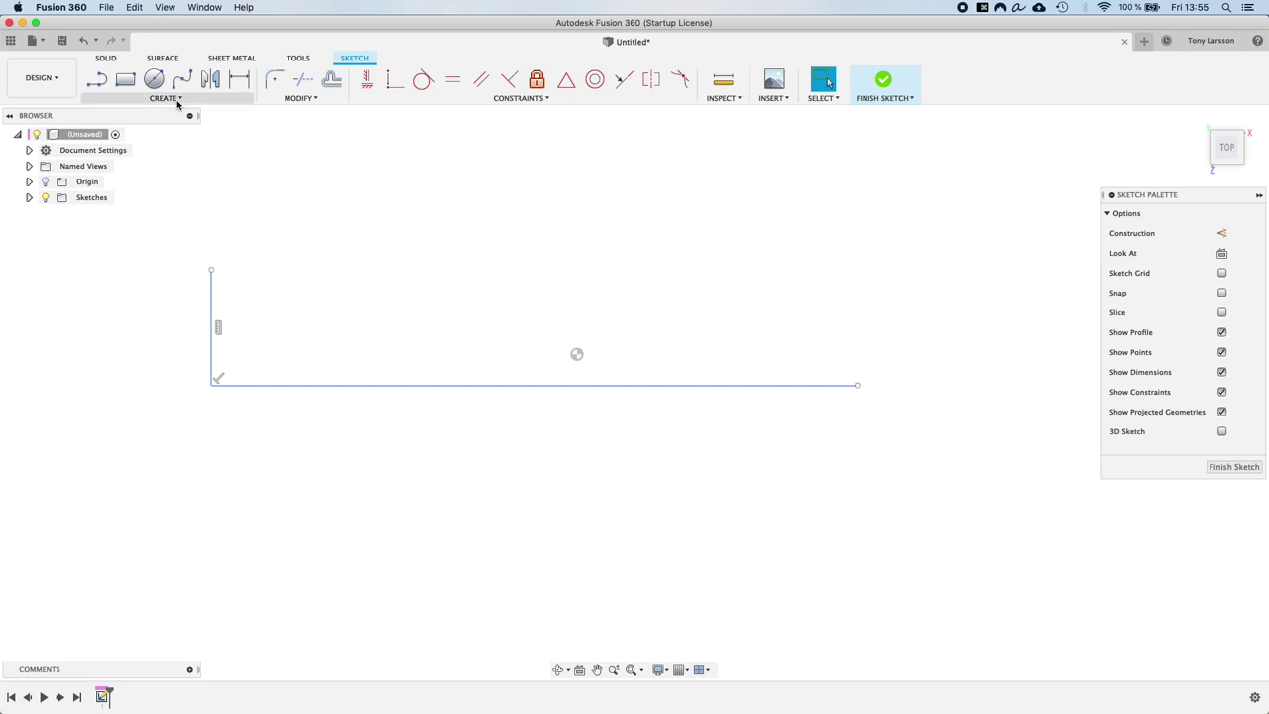
mouse_move(123, 159)
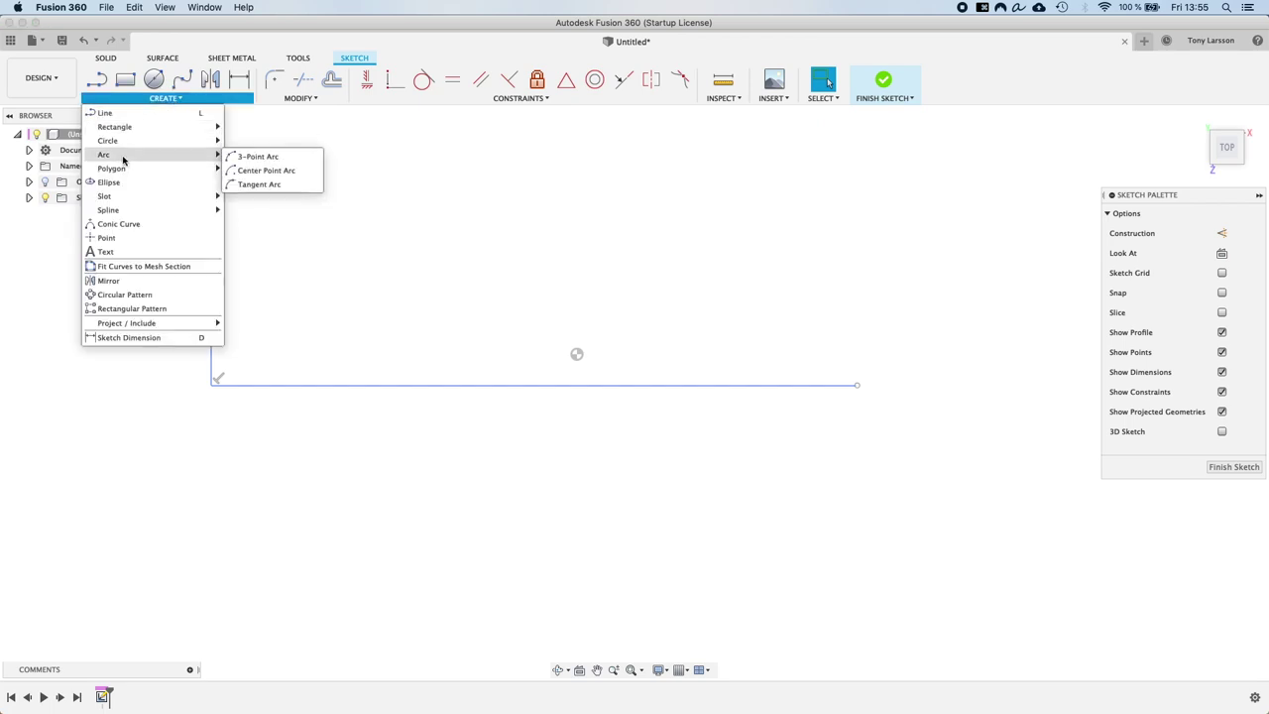
left_click(258, 161)
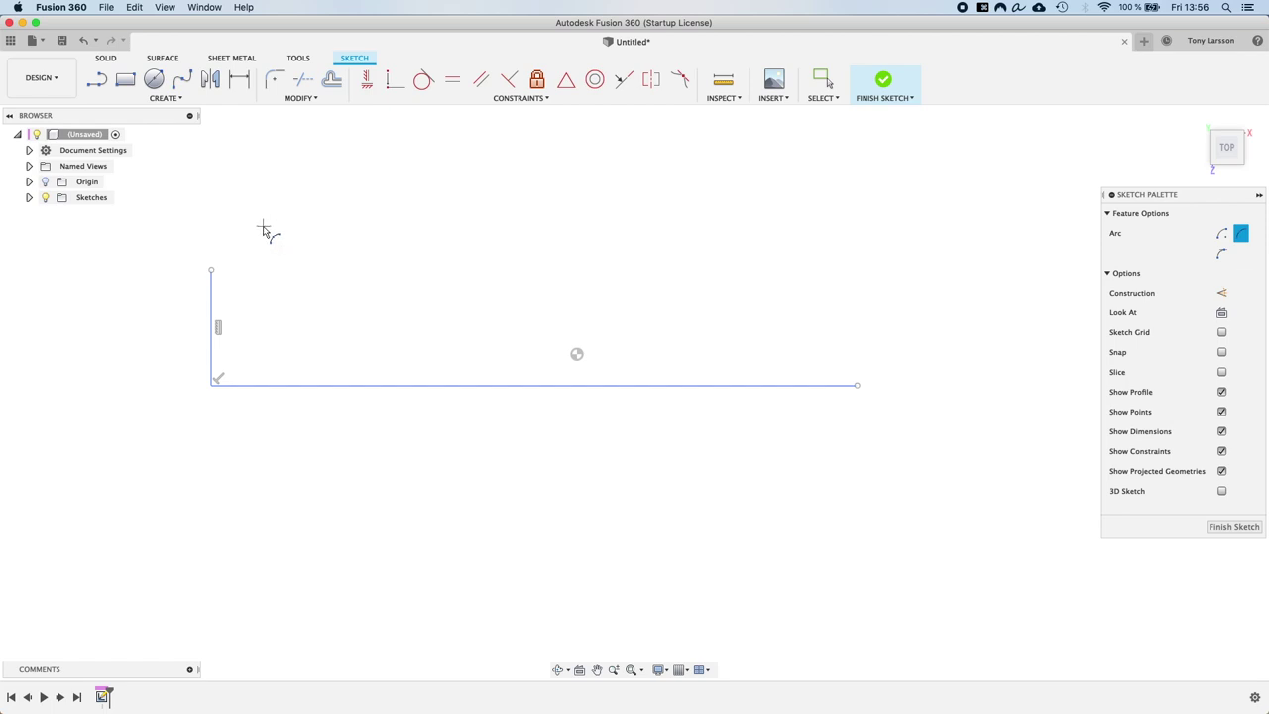
left_click(211, 269)
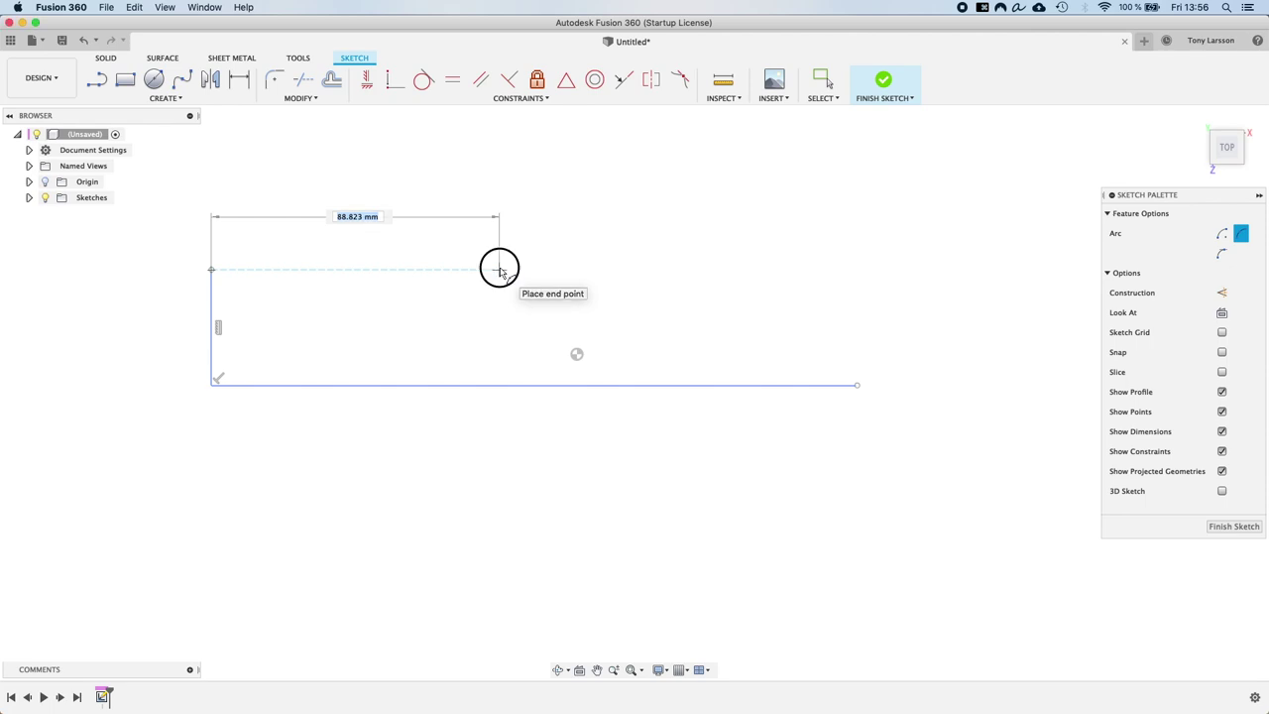
left_click(500, 270)
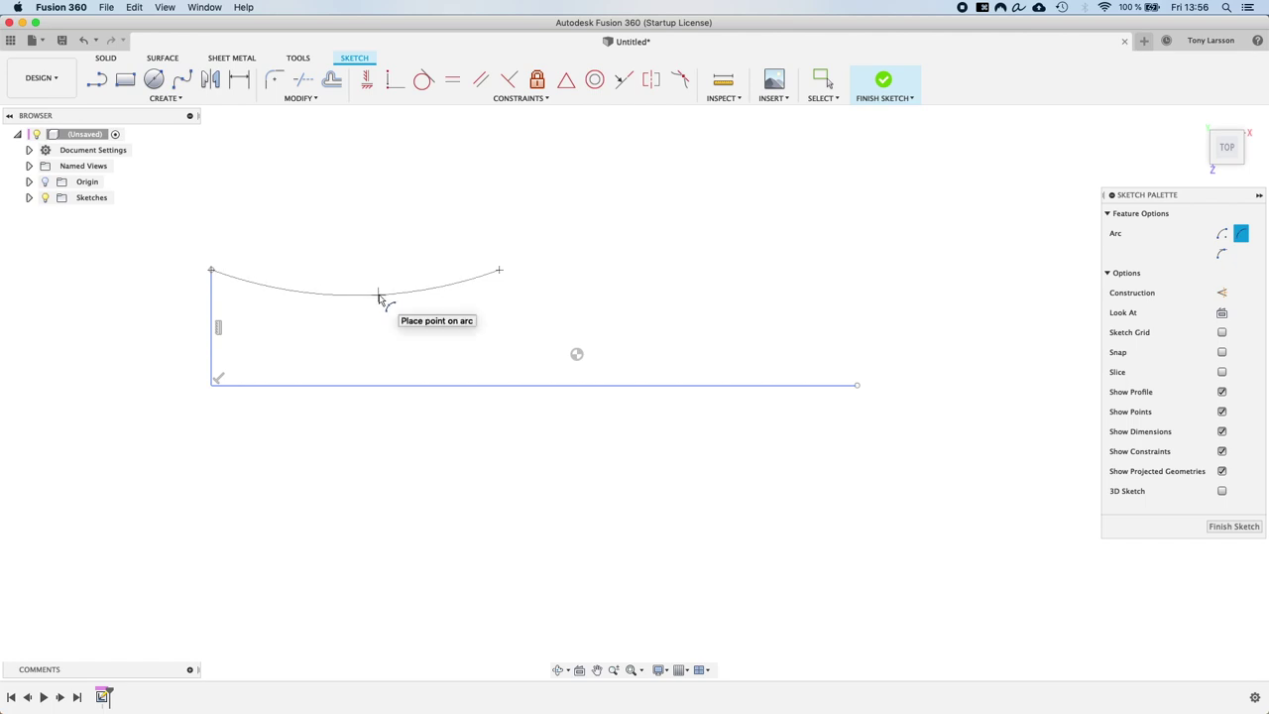
left_click(377, 297)
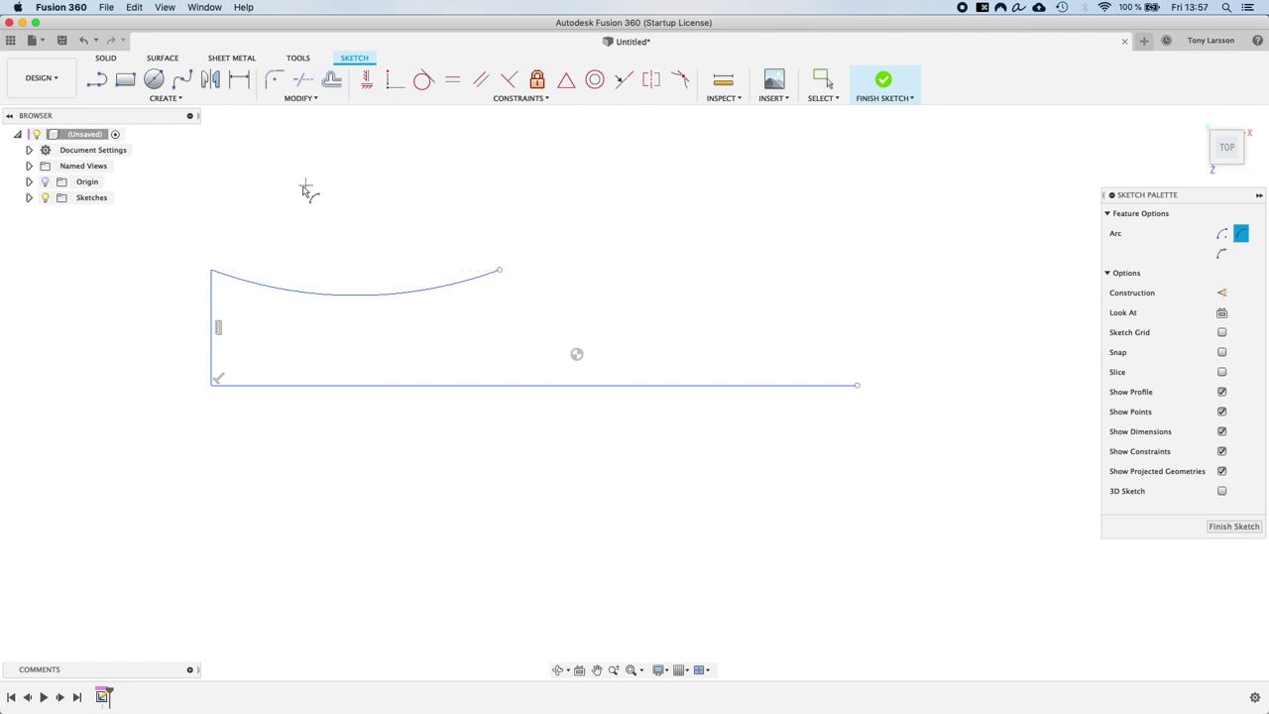
key("Escape")
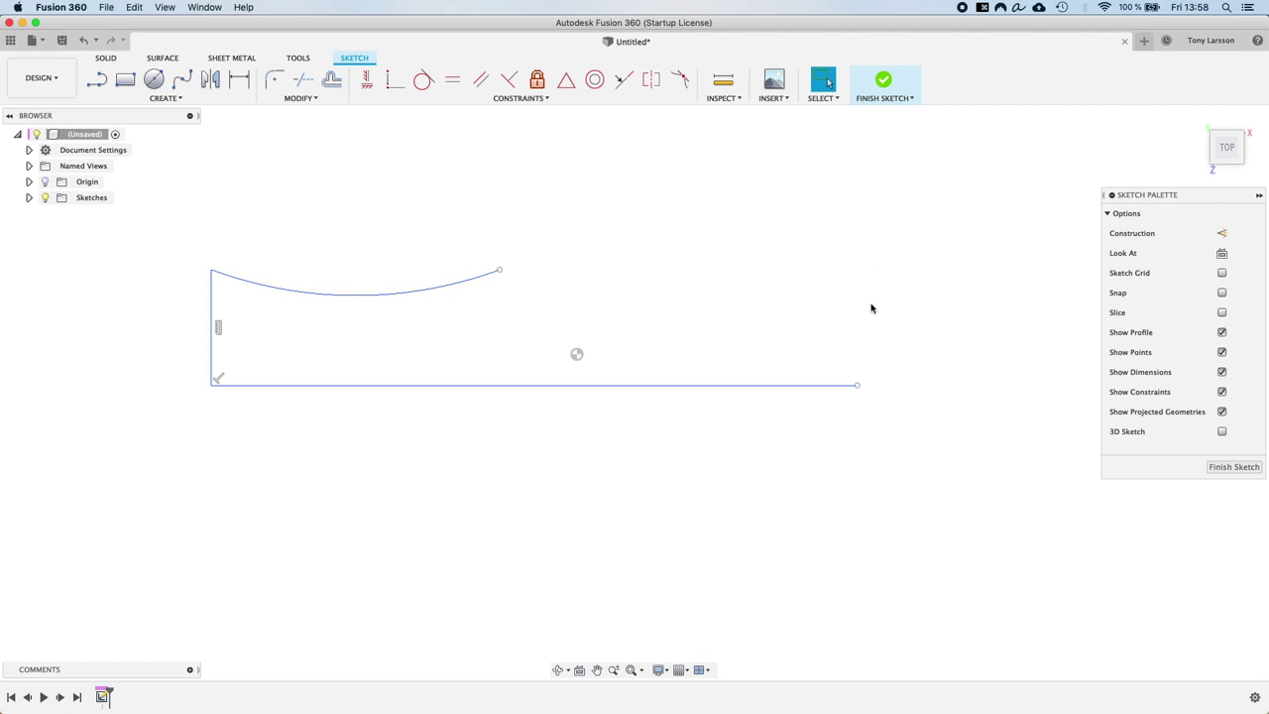
Draw a short vertical line up from the base line's right end and an upper line about 100 mm long running left, then constrain it horizontal
left_click(97, 81)
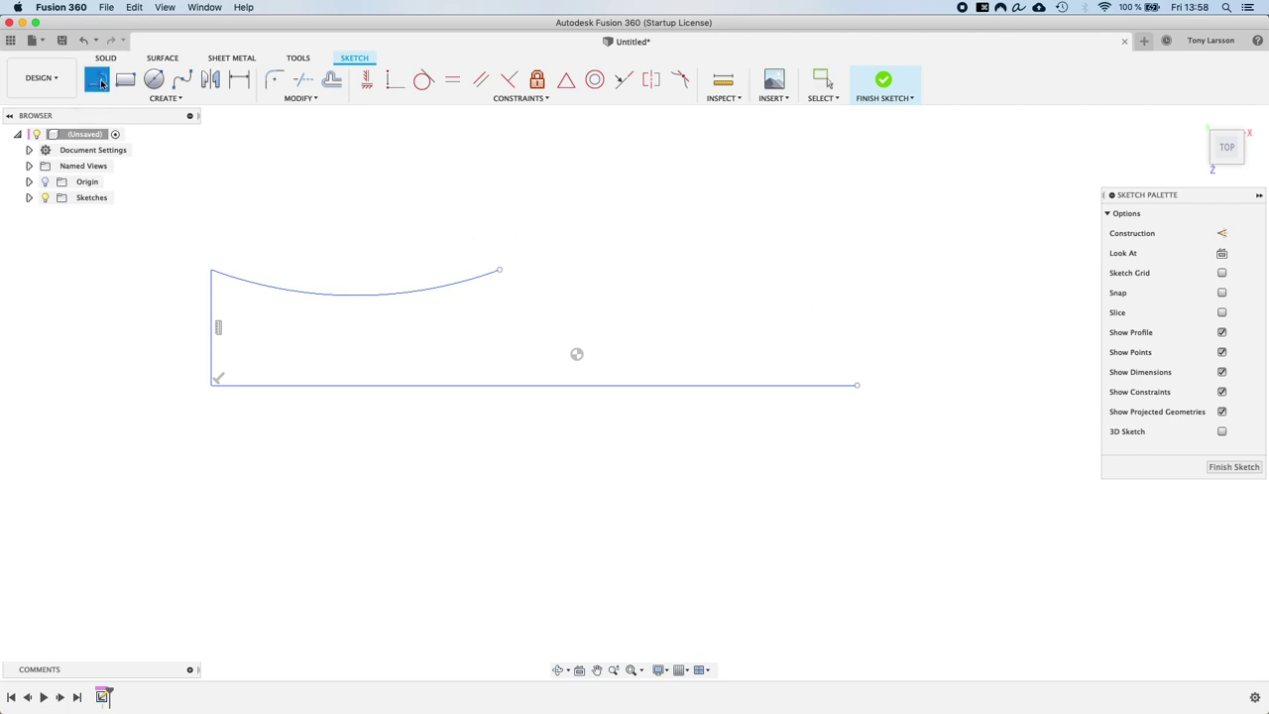
left_click(857, 387)
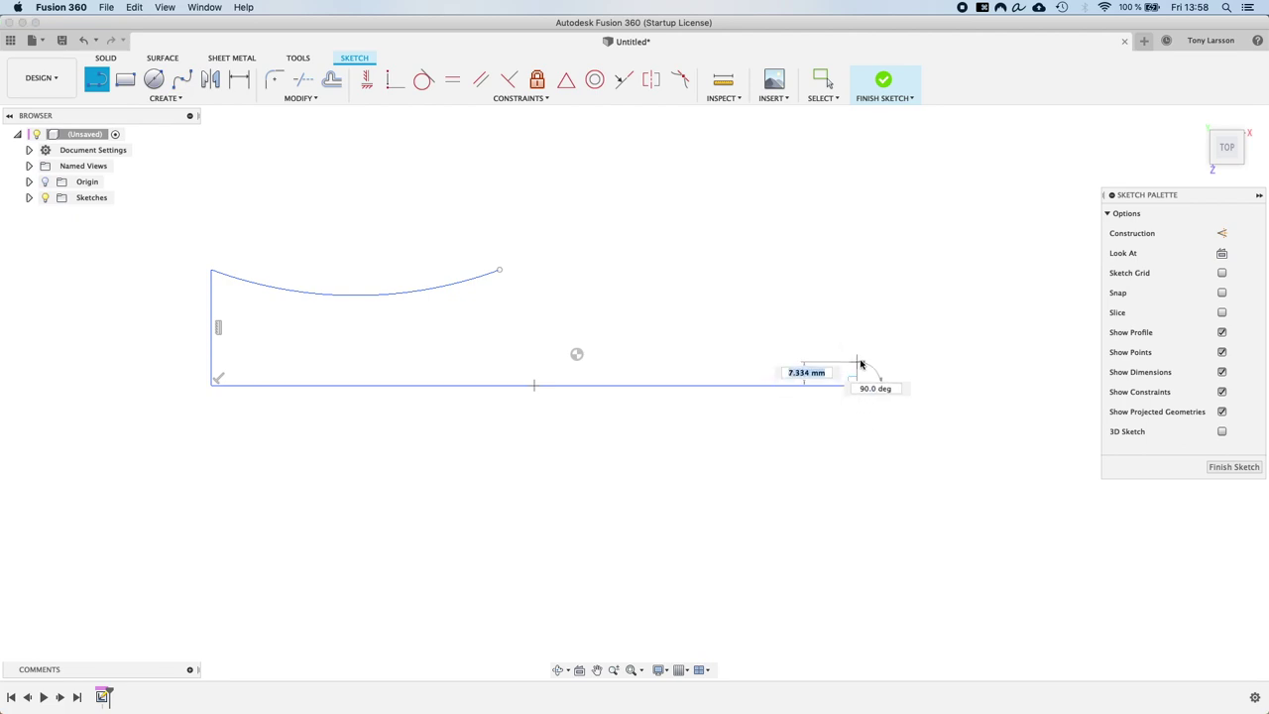
left_click(859, 358)
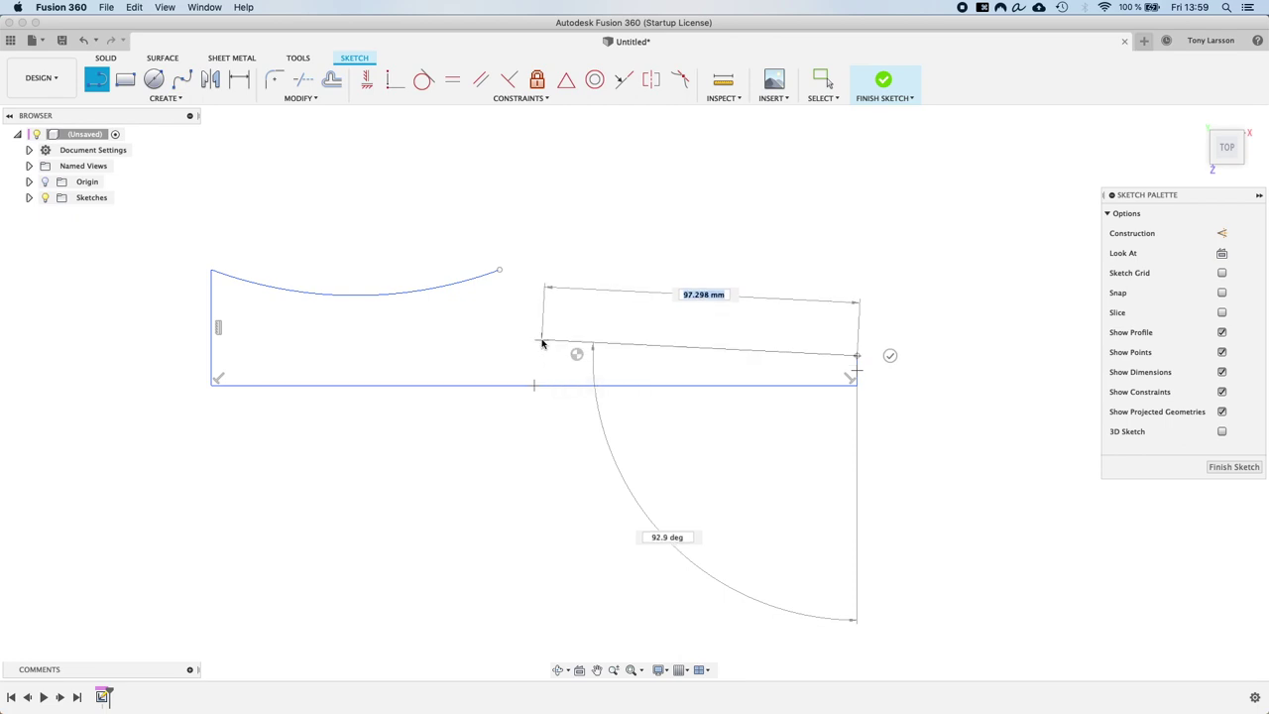
left_click(536, 343)
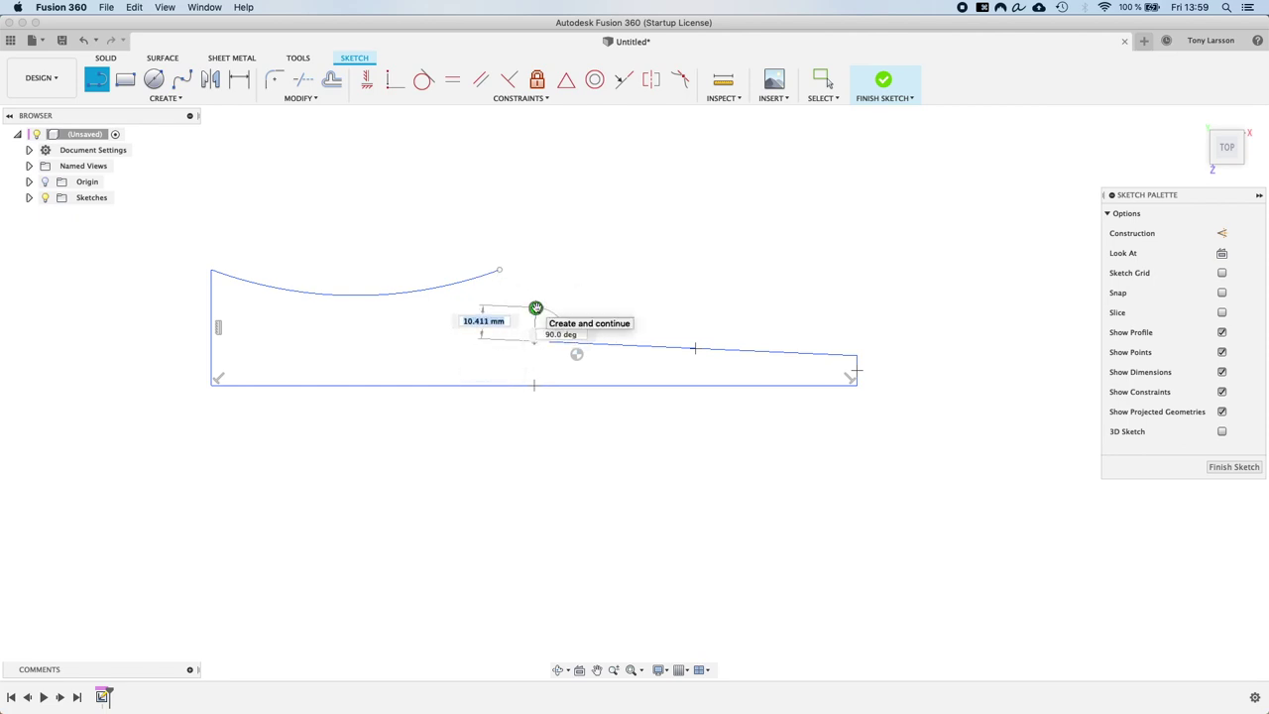
key("Escape")
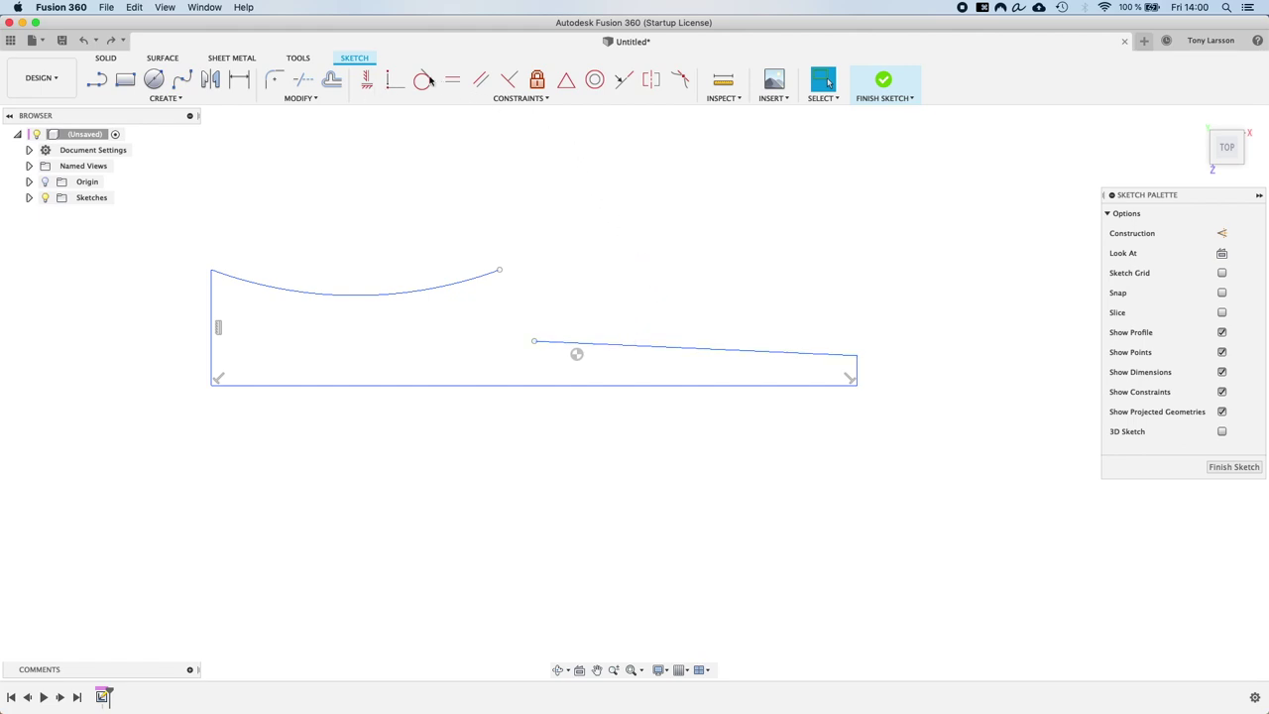
left_click(367, 83)
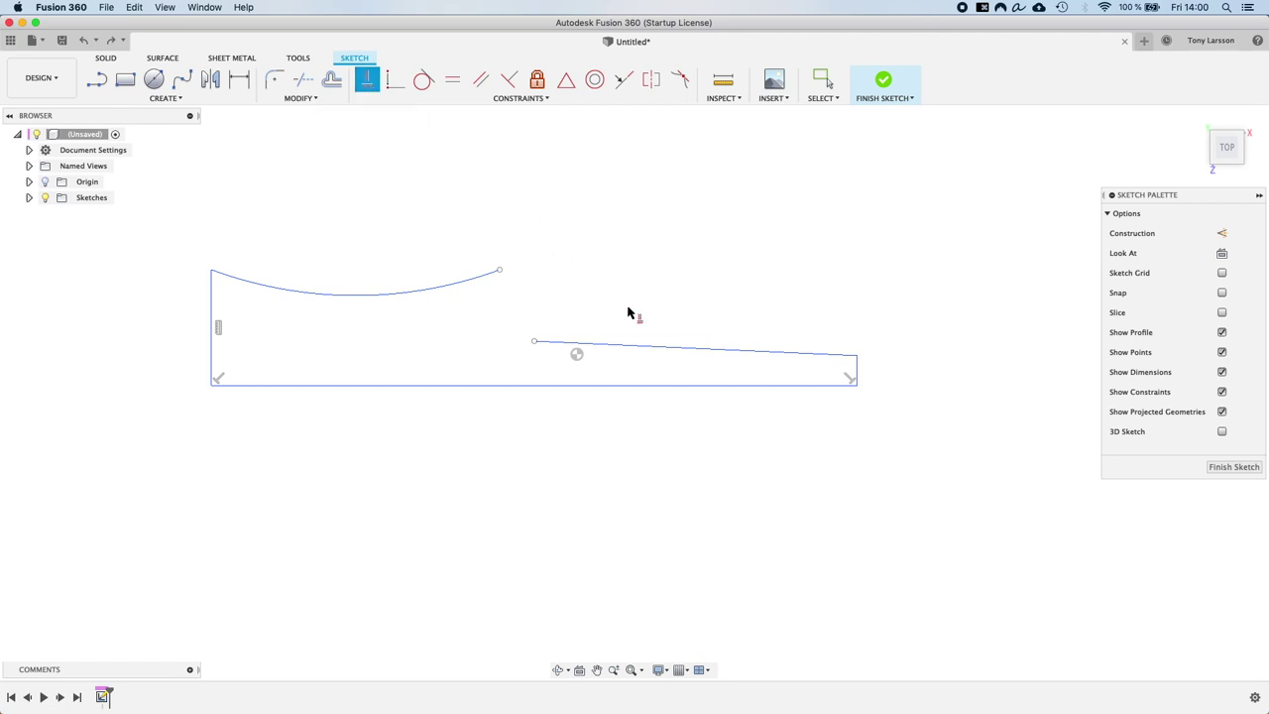
left_click(612, 347)
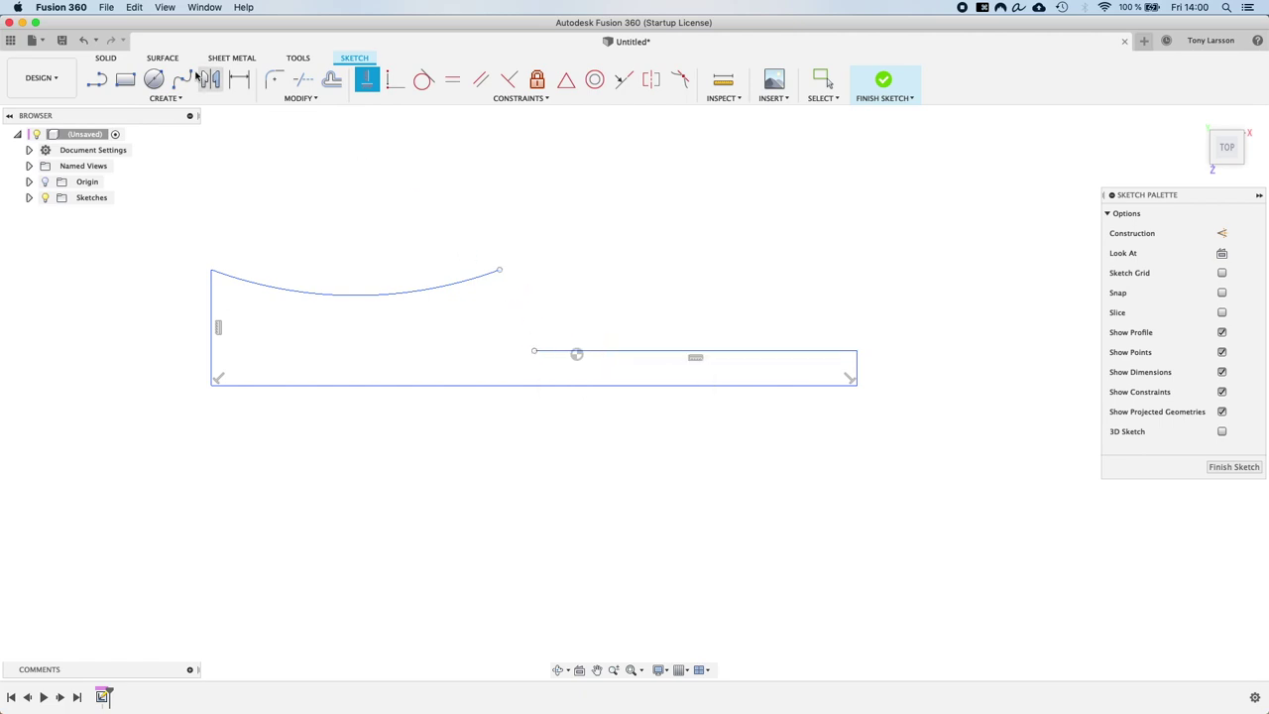
Draw a vertical line about 17 mm long downward from the arc's free end
left_click(96, 83)
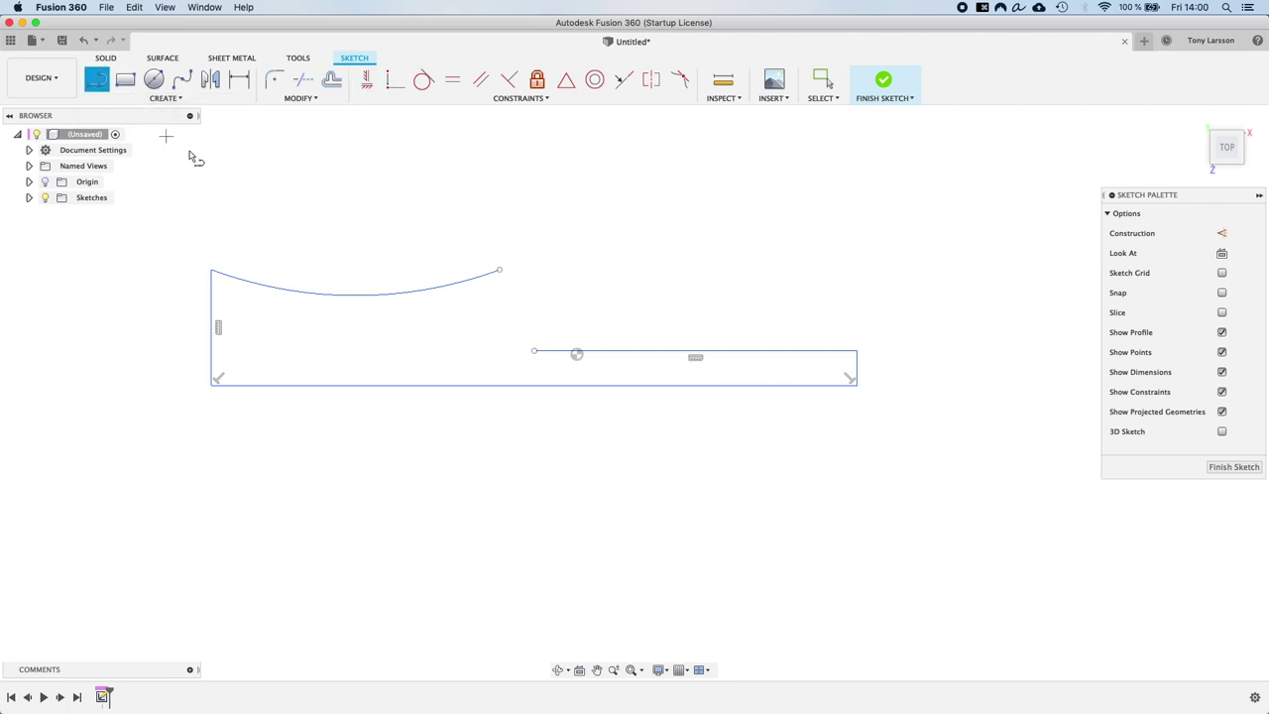
left_click(499, 270)
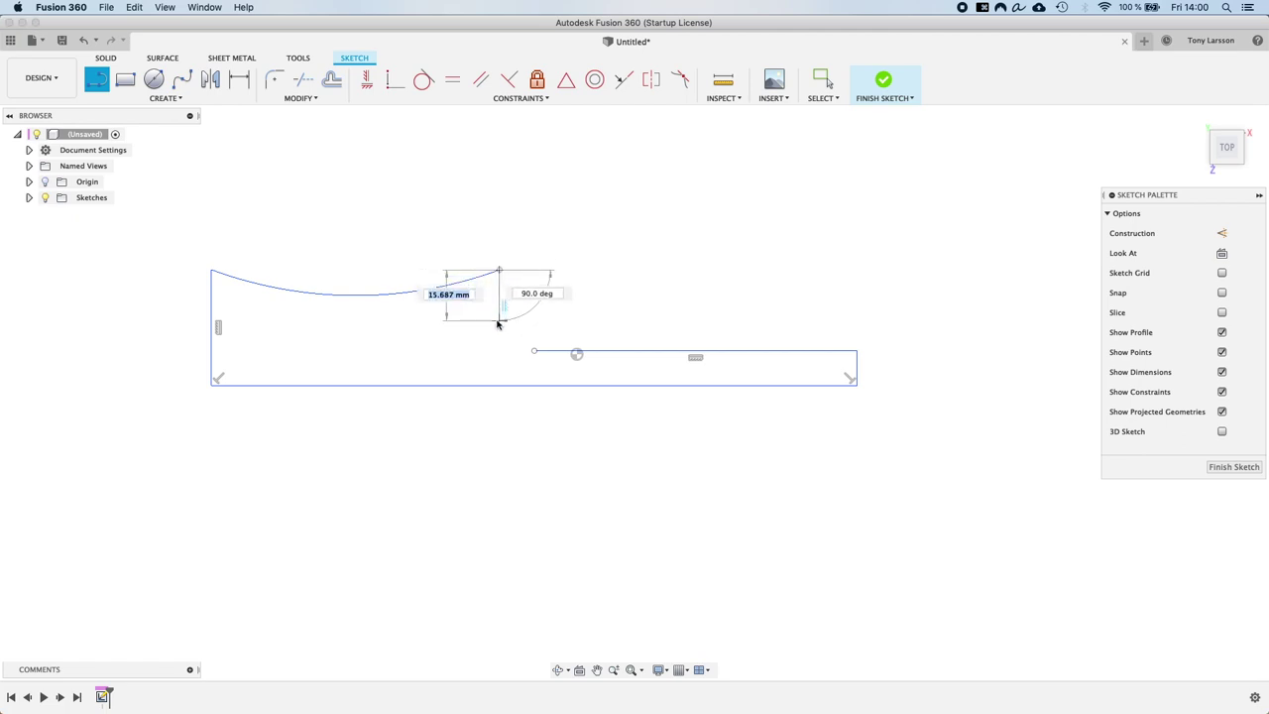
left_click(500, 328)
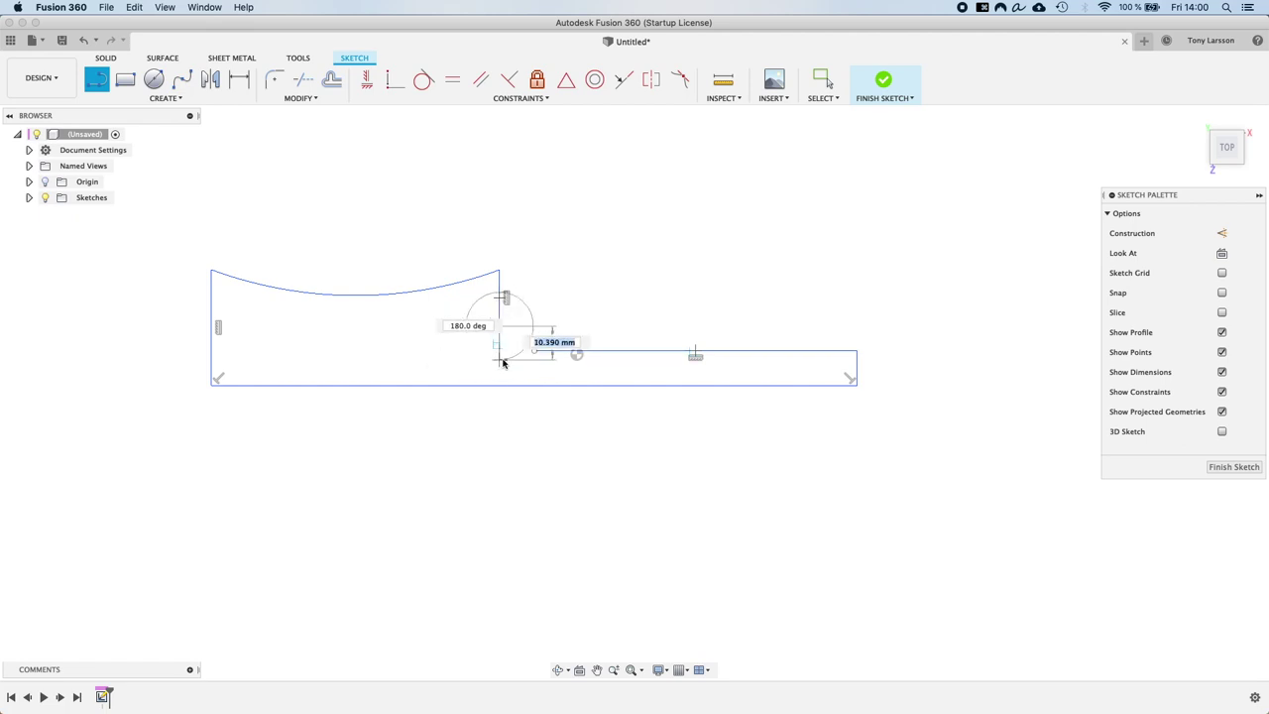
key("Escape")
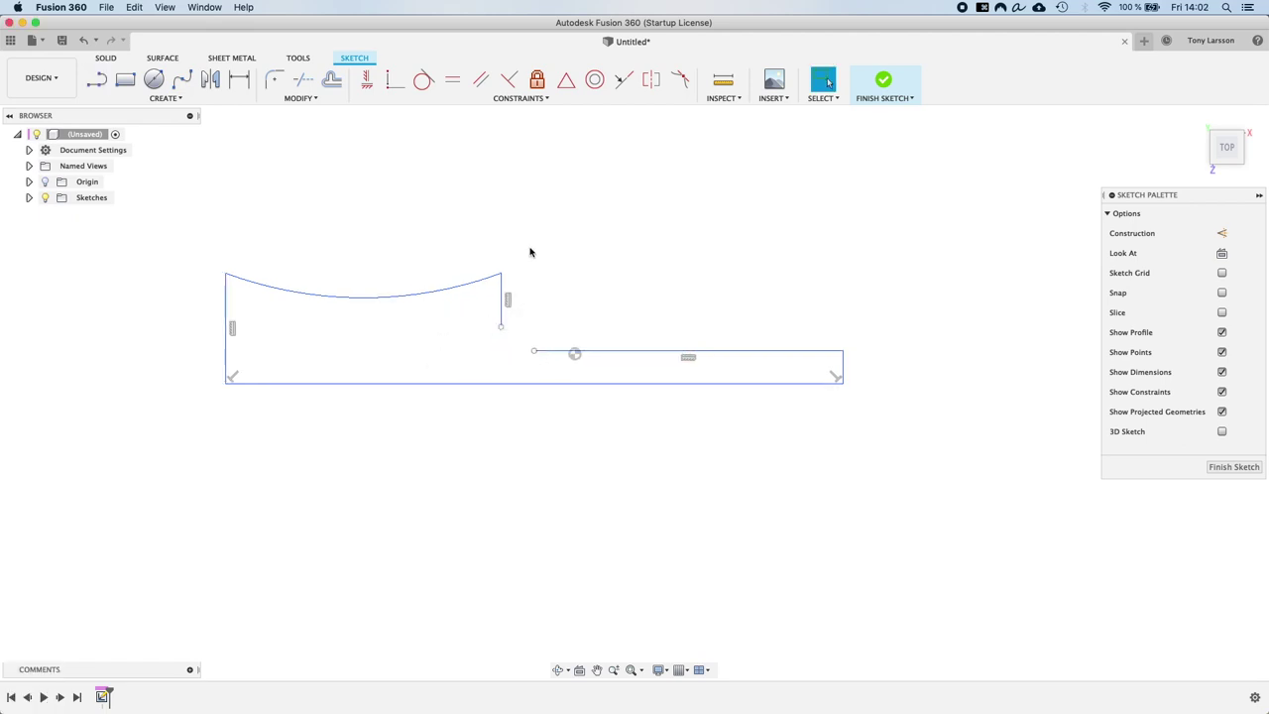
Close the profile with a three-point arc between the short vertical line's lower end and the upper horizontal line's left end, bulging toward the inner corner
left_click(175, 102)
mouse_move(132, 161)
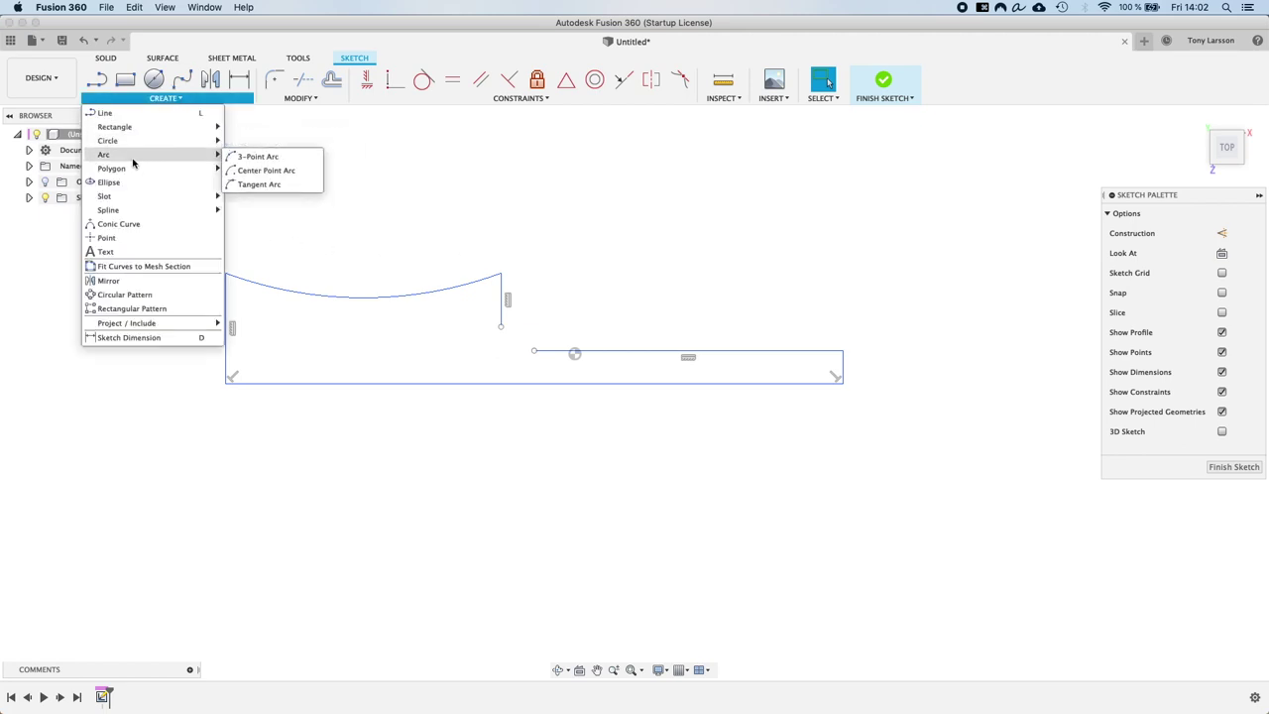
left_click(256, 157)
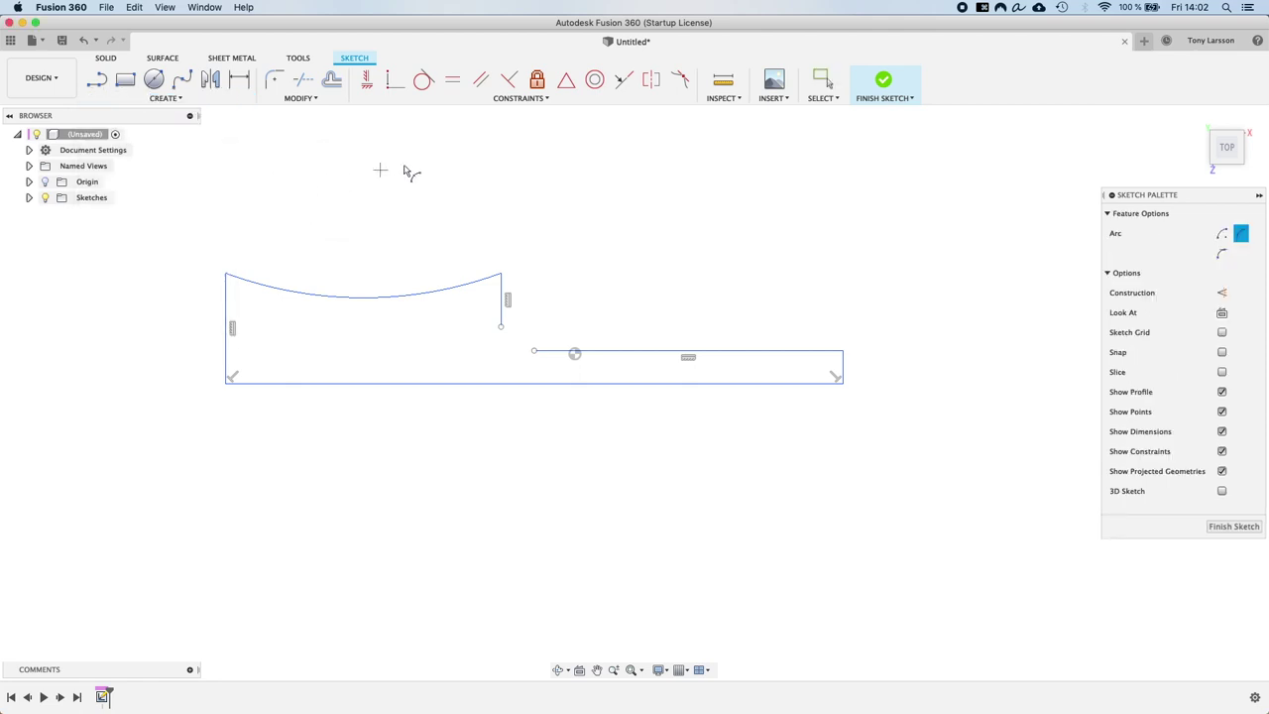
left_click(500, 327)
left_click(536, 353)
left_click(502, 358)
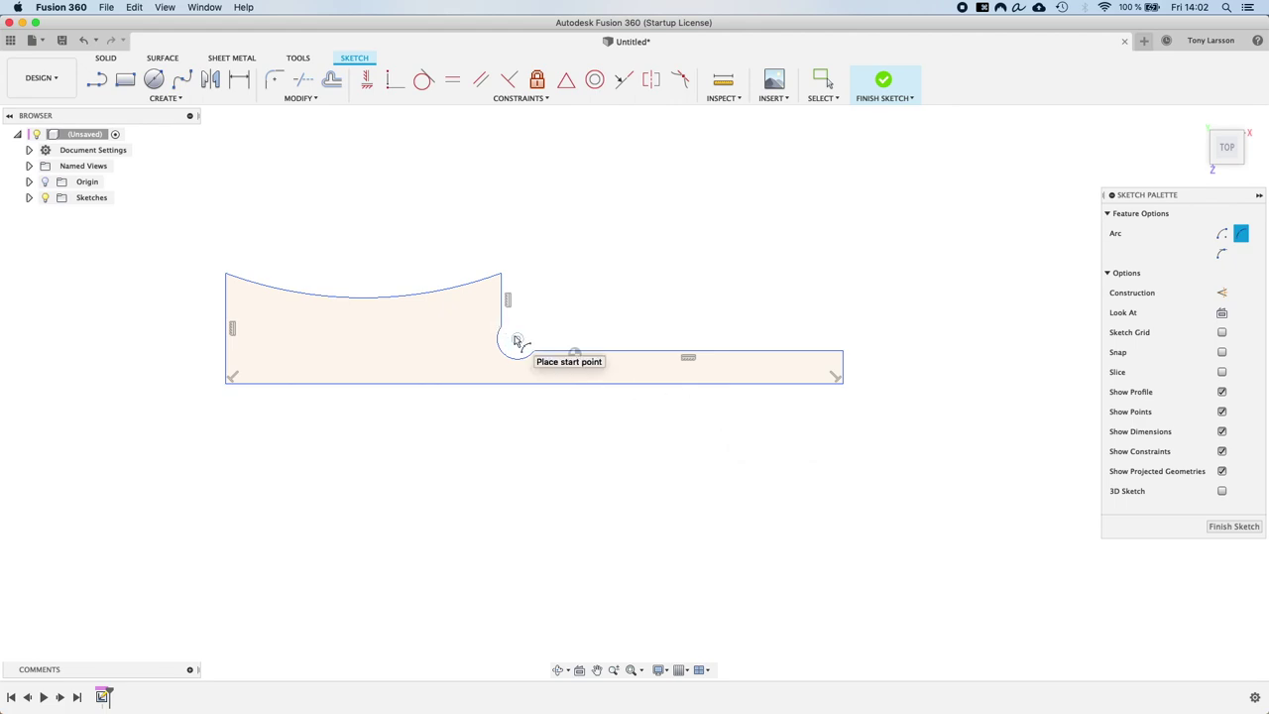
Make the inner corner arc tangent to both the upper horizontal line and the short vertical line
scroll(514, 341, "up", 6)
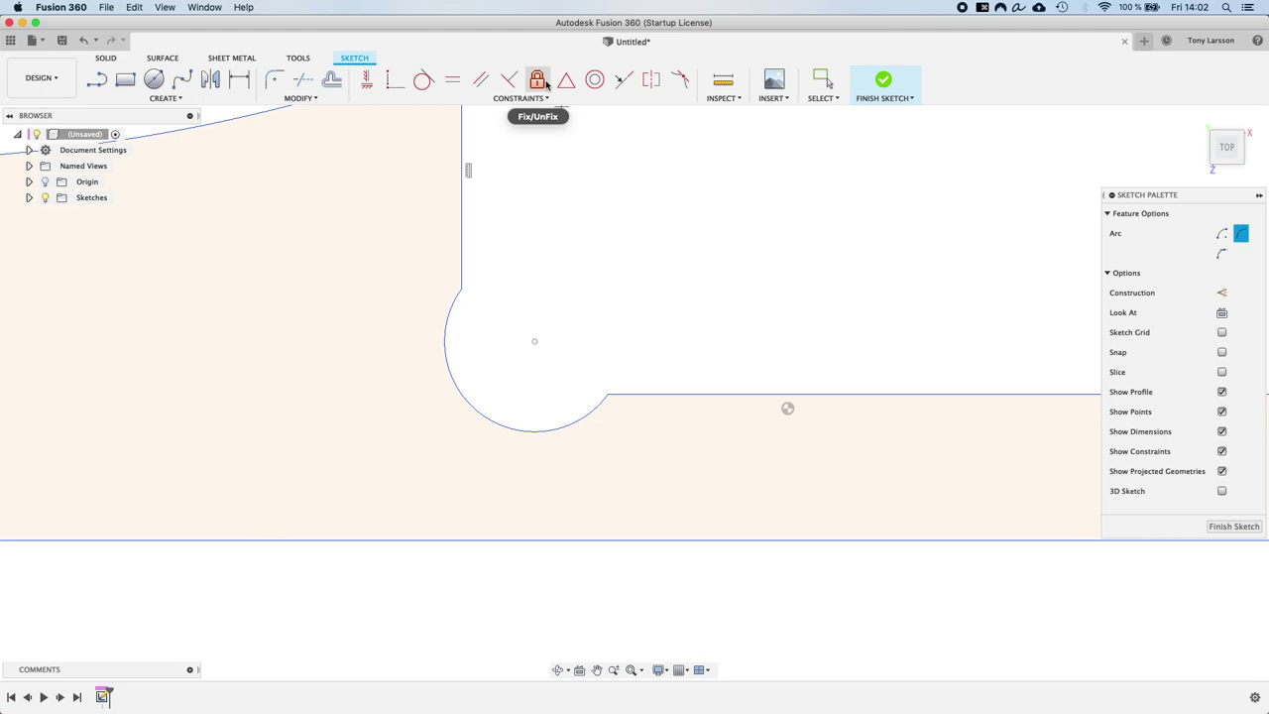
left_click(425, 82)
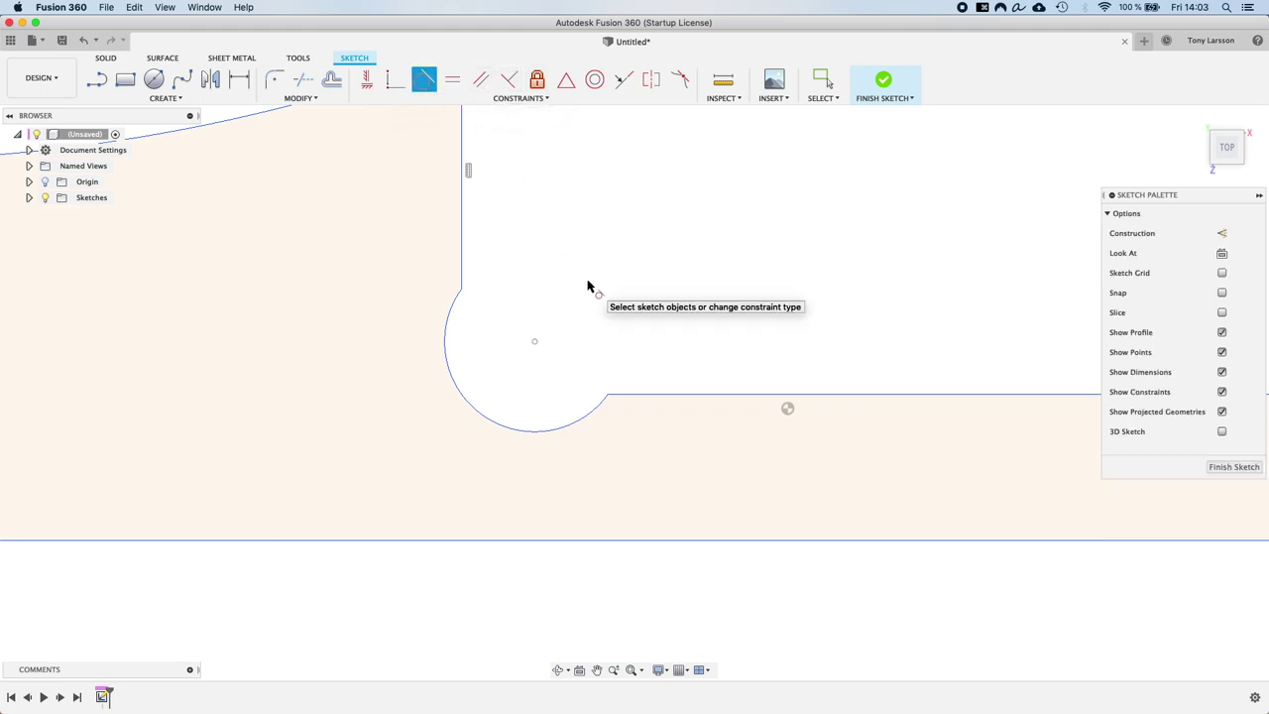
left_click(640, 397)
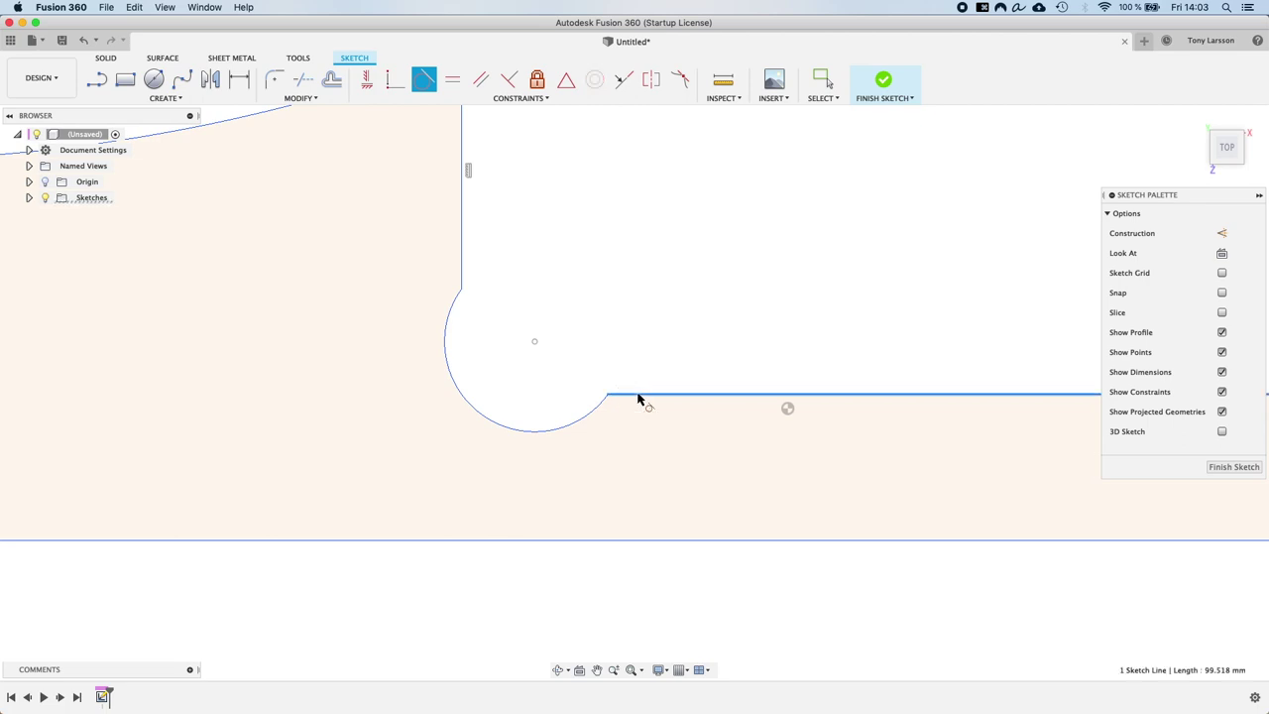
left_click(596, 412)
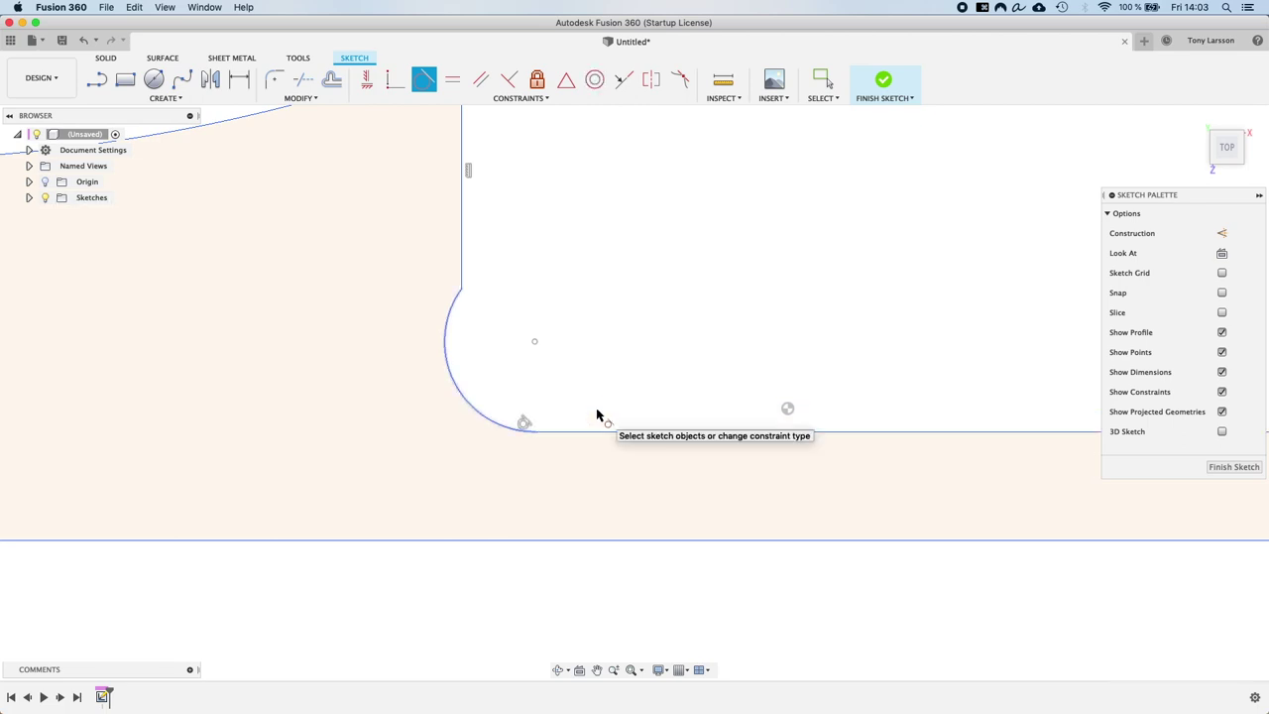
left_click(462, 238)
left_click(445, 321)
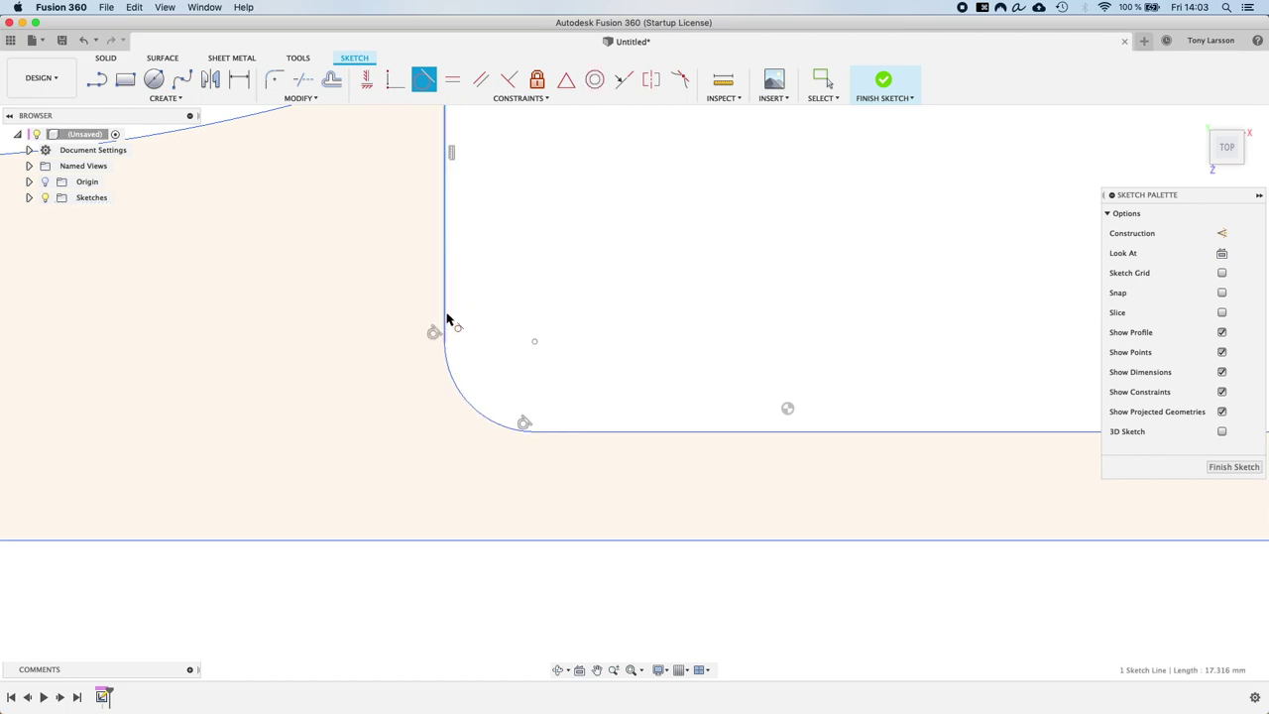
Dimension the horizontal distance between the profile's outer left vertical line and the inner vertical line above the corner arc as 90 mm
scroll(456, 352, "down", 5)
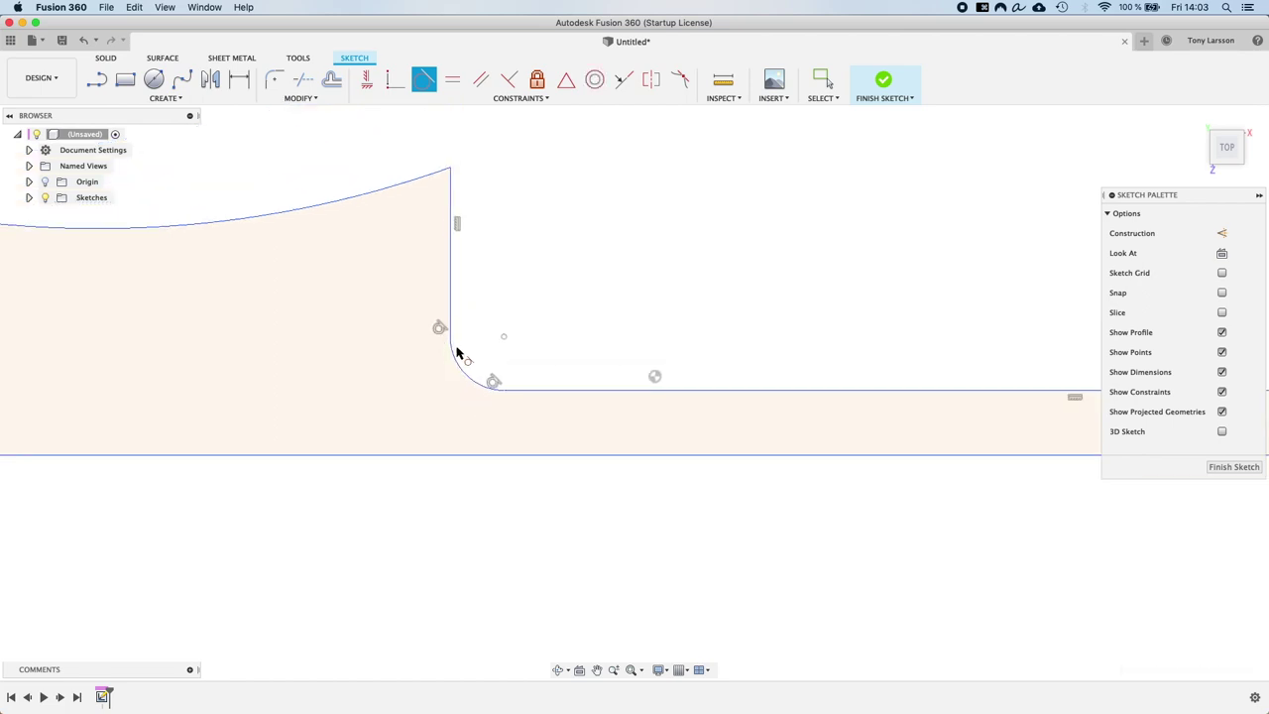
scroll(456, 352, "down", 5)
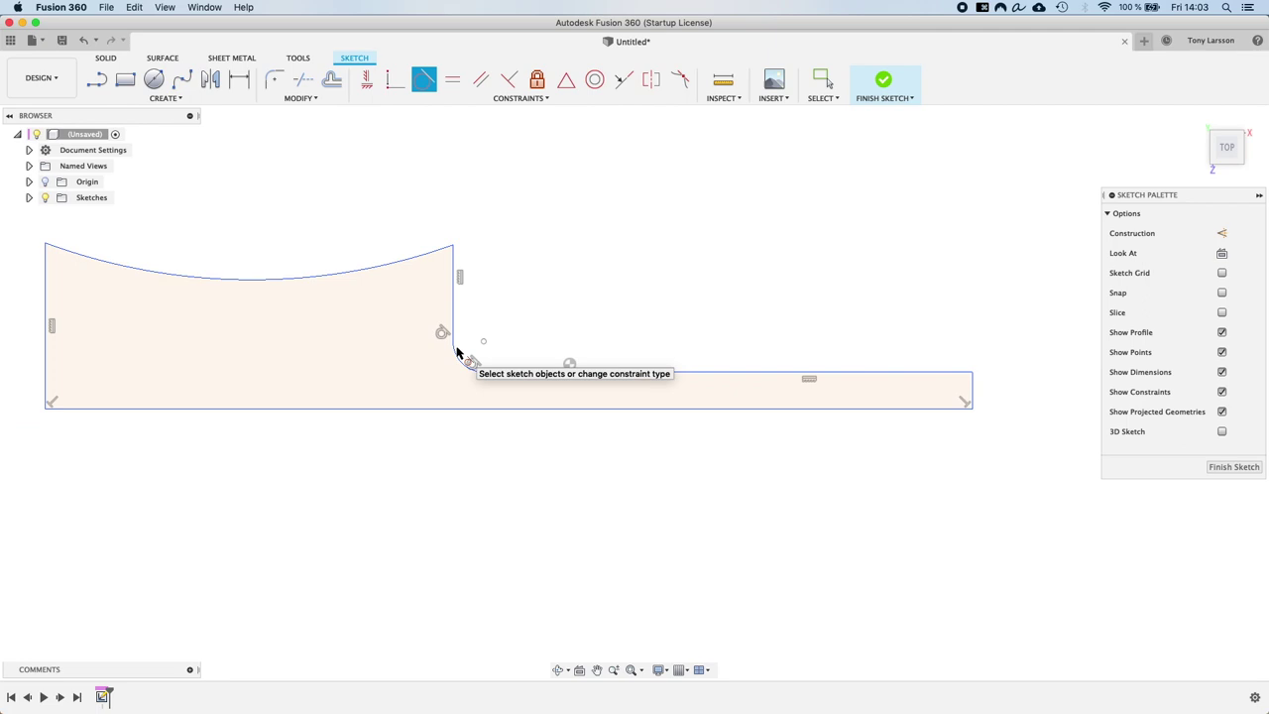
key("Escape")
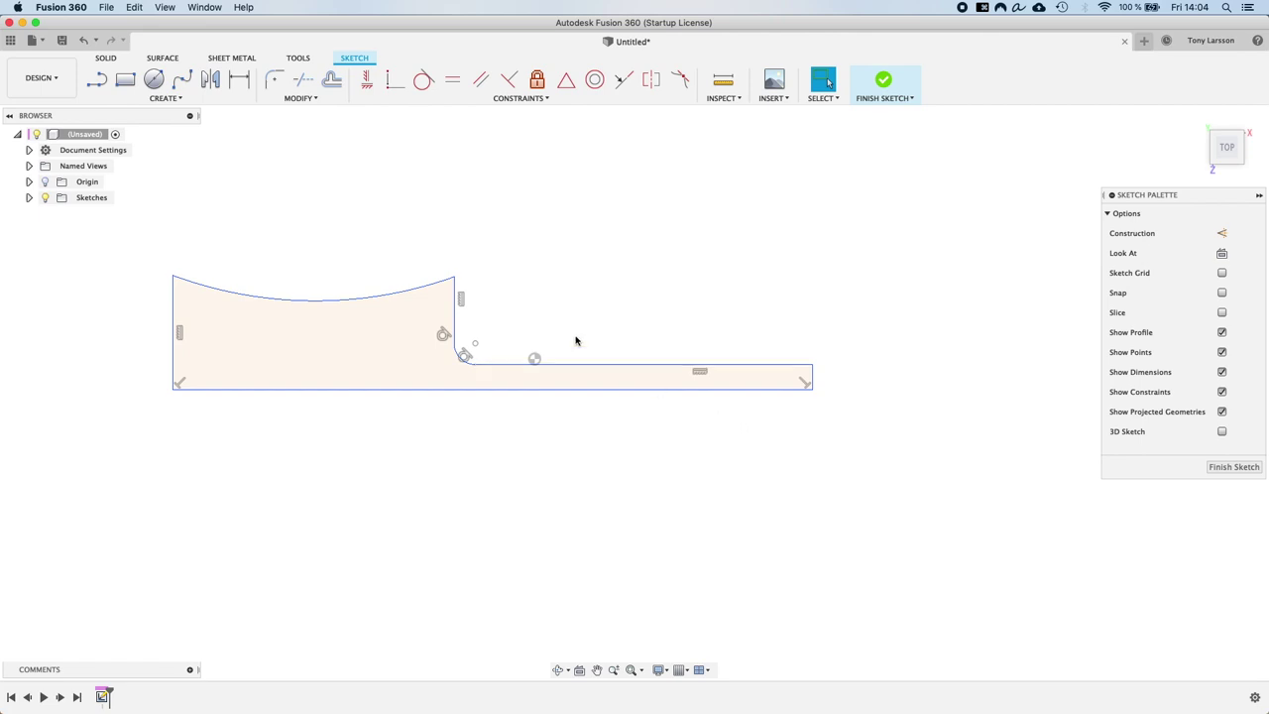
left_click(240, 85)
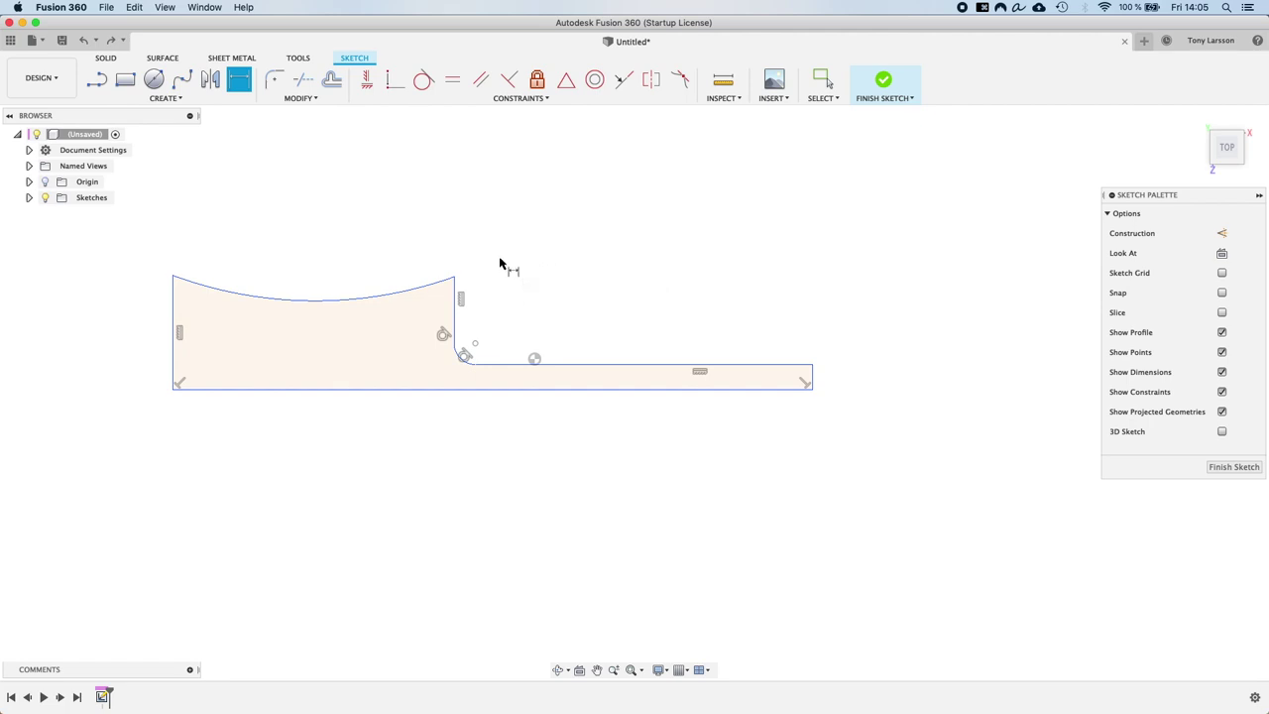
left_click(455, 305)
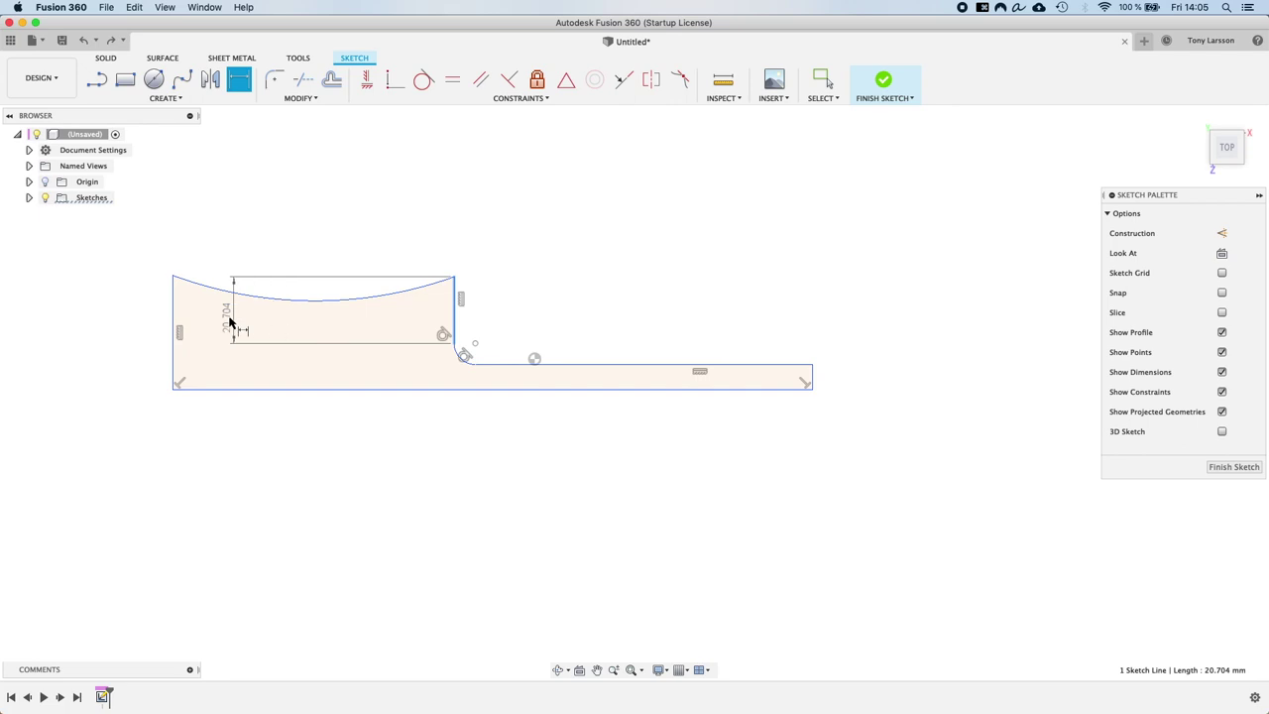
left_click(176, 323)
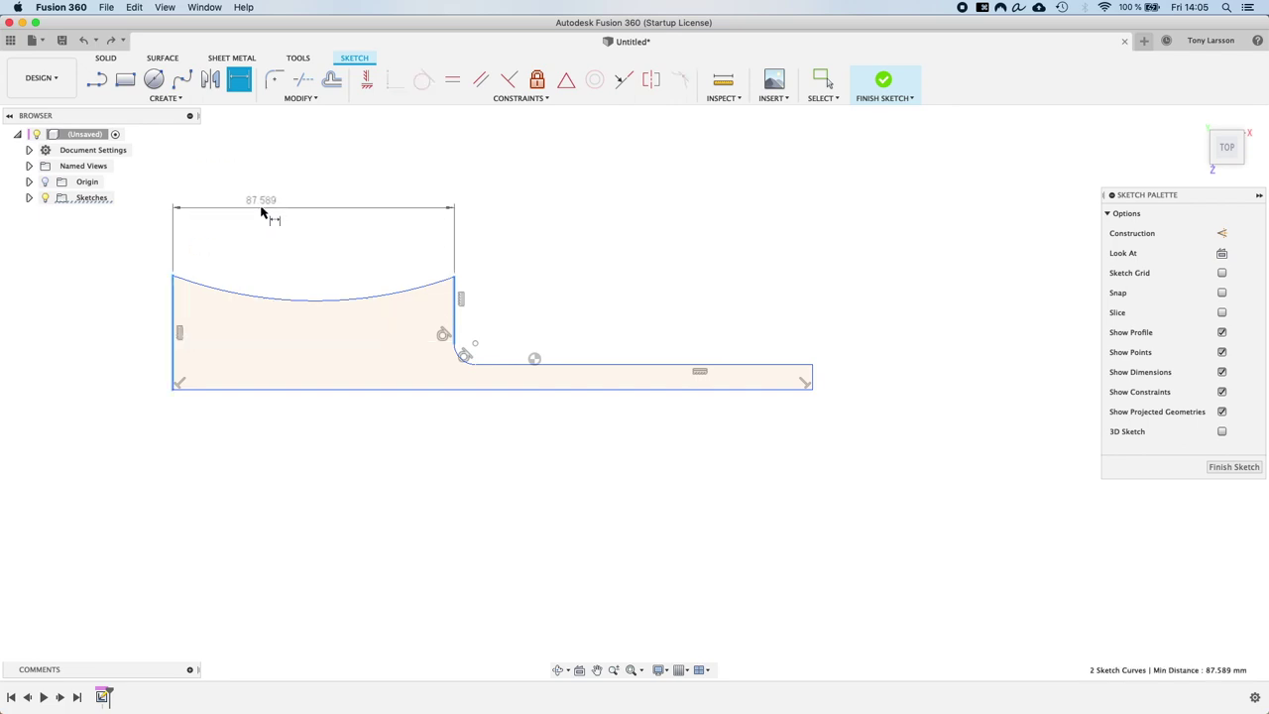
left_click(261, 206)
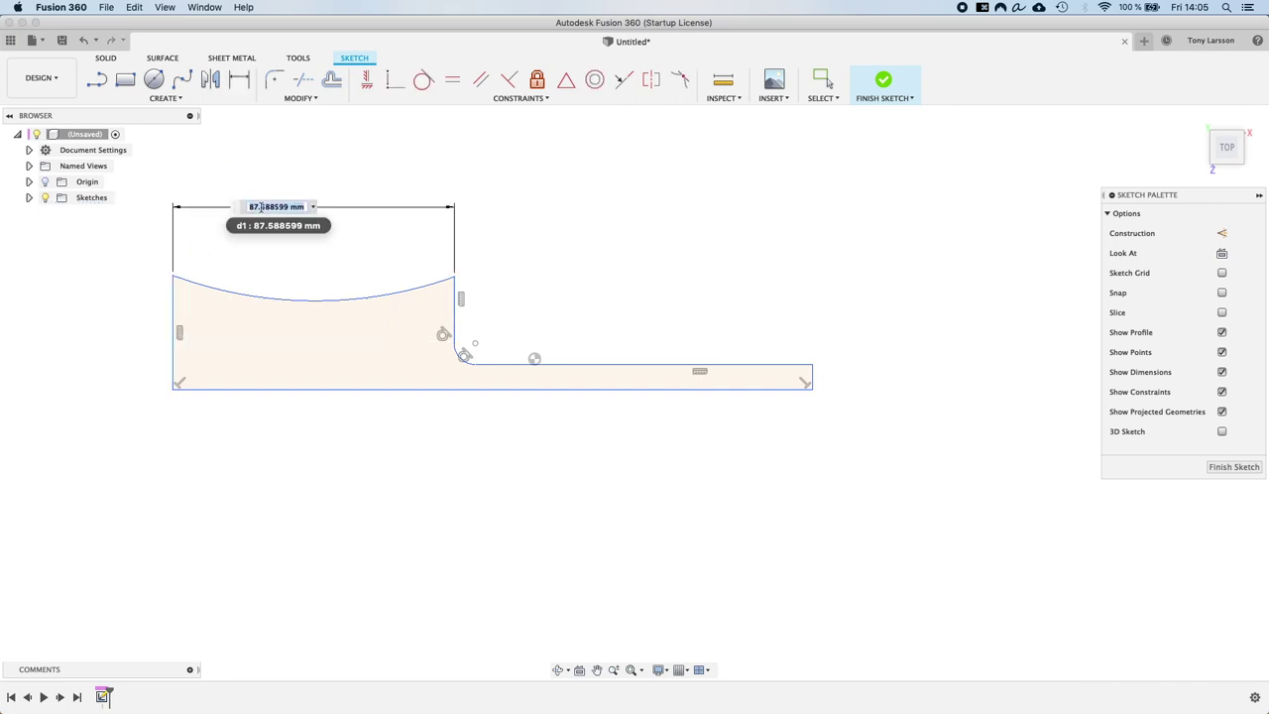
type("90")
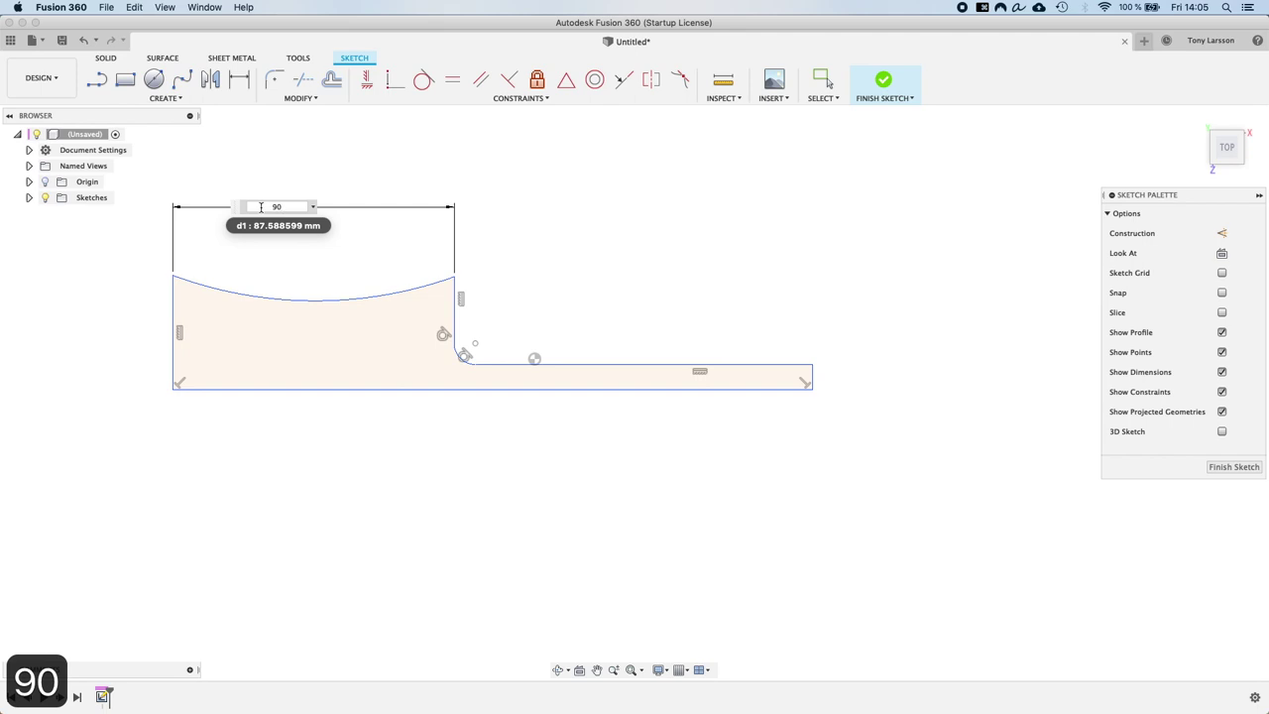
key("Return")
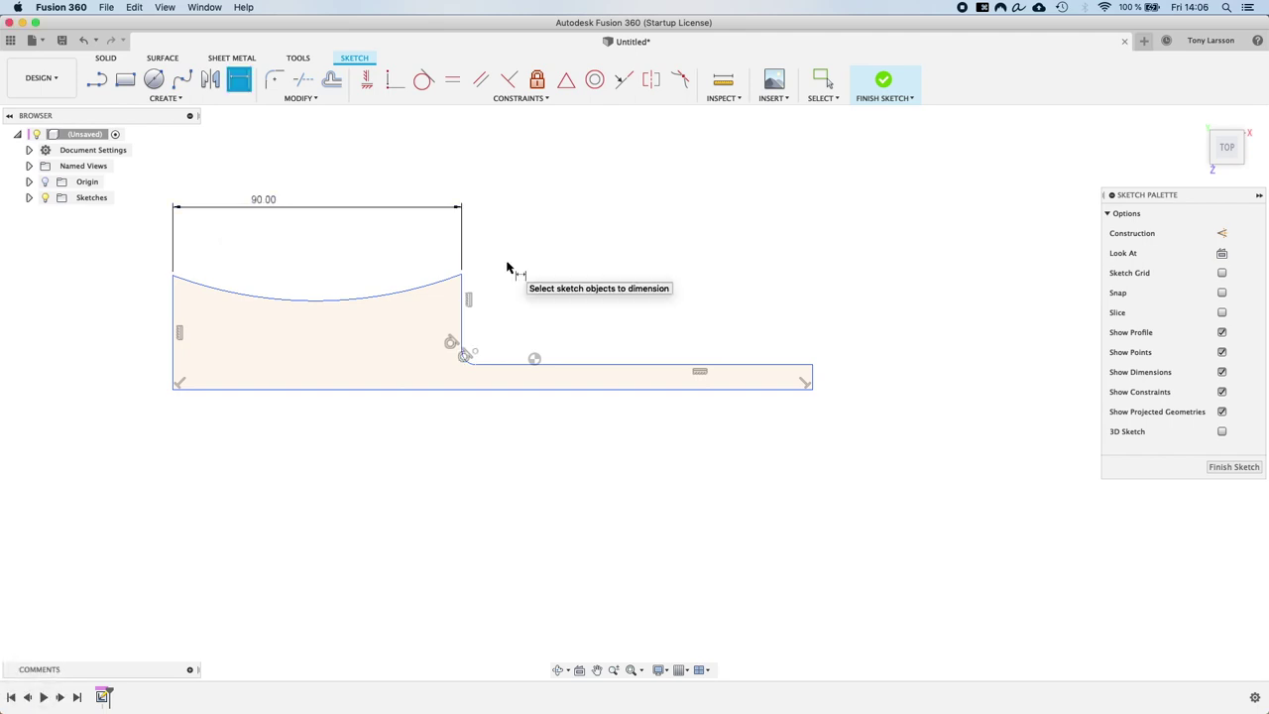
Dimension the thickness of the thin right section between its upper horizontal line and the base line as 6 mm
left_click(595, 363)
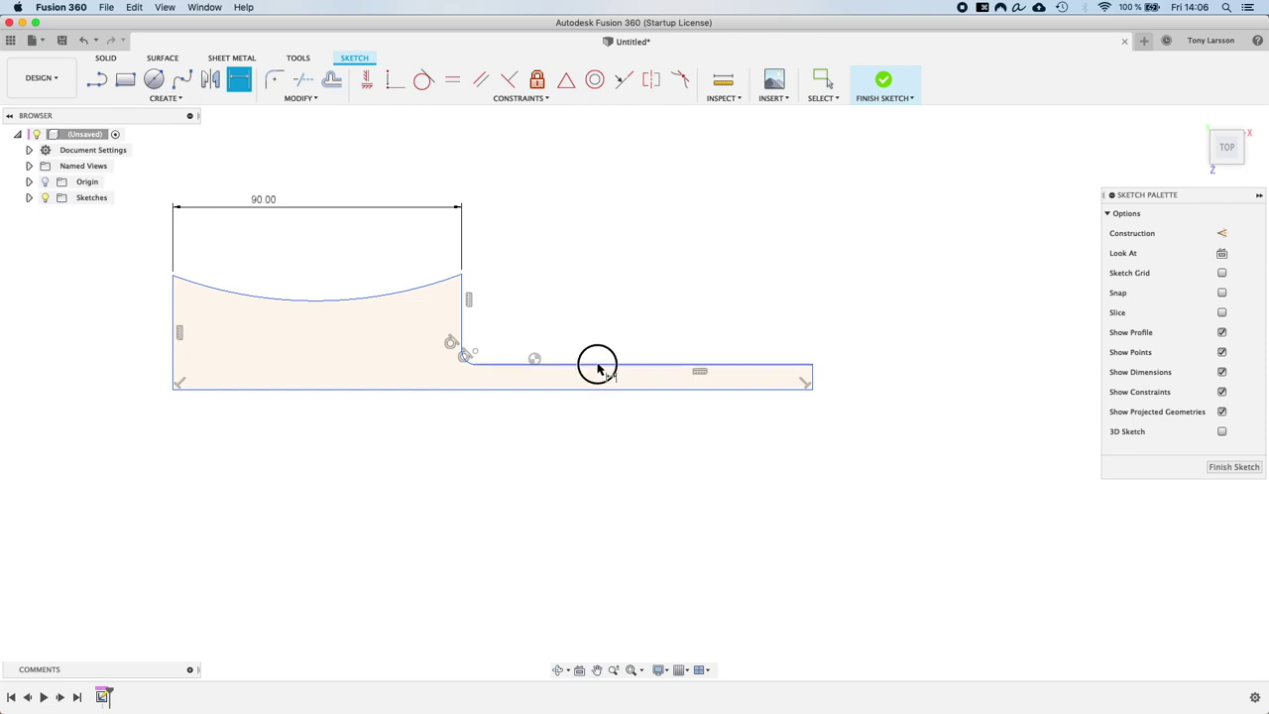
left_click(600, 393)
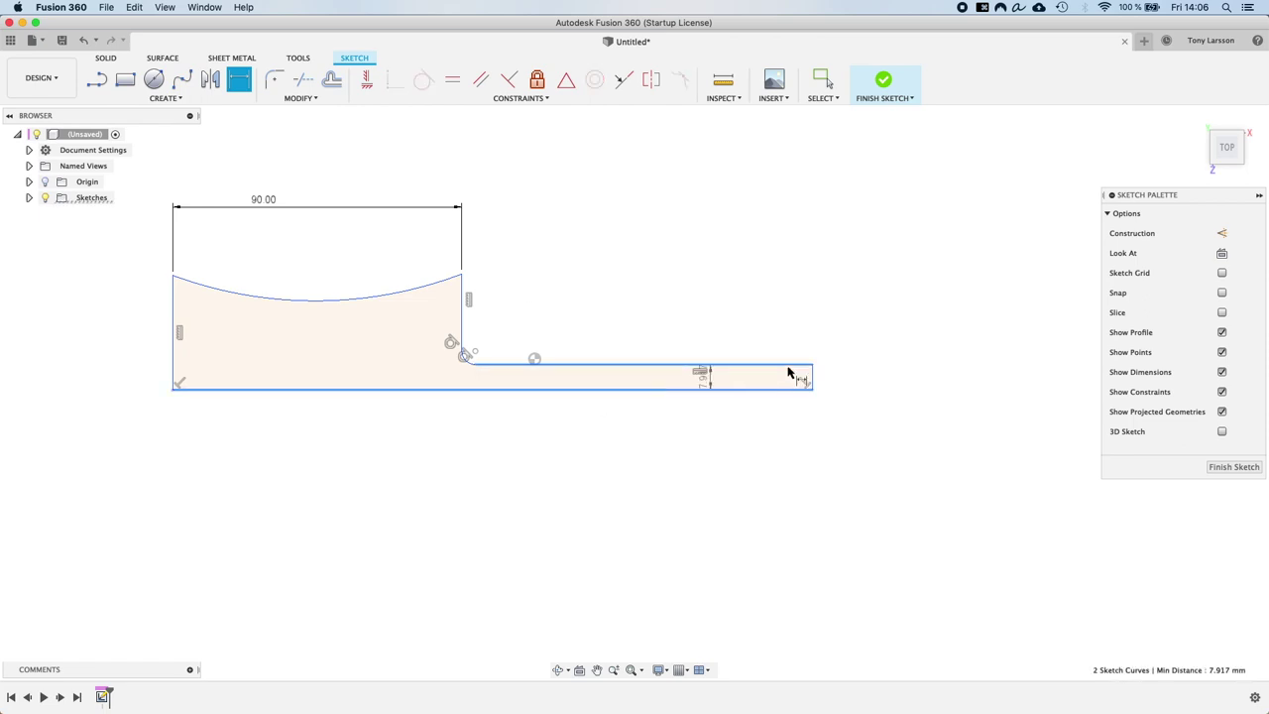
left_click(840, 378)
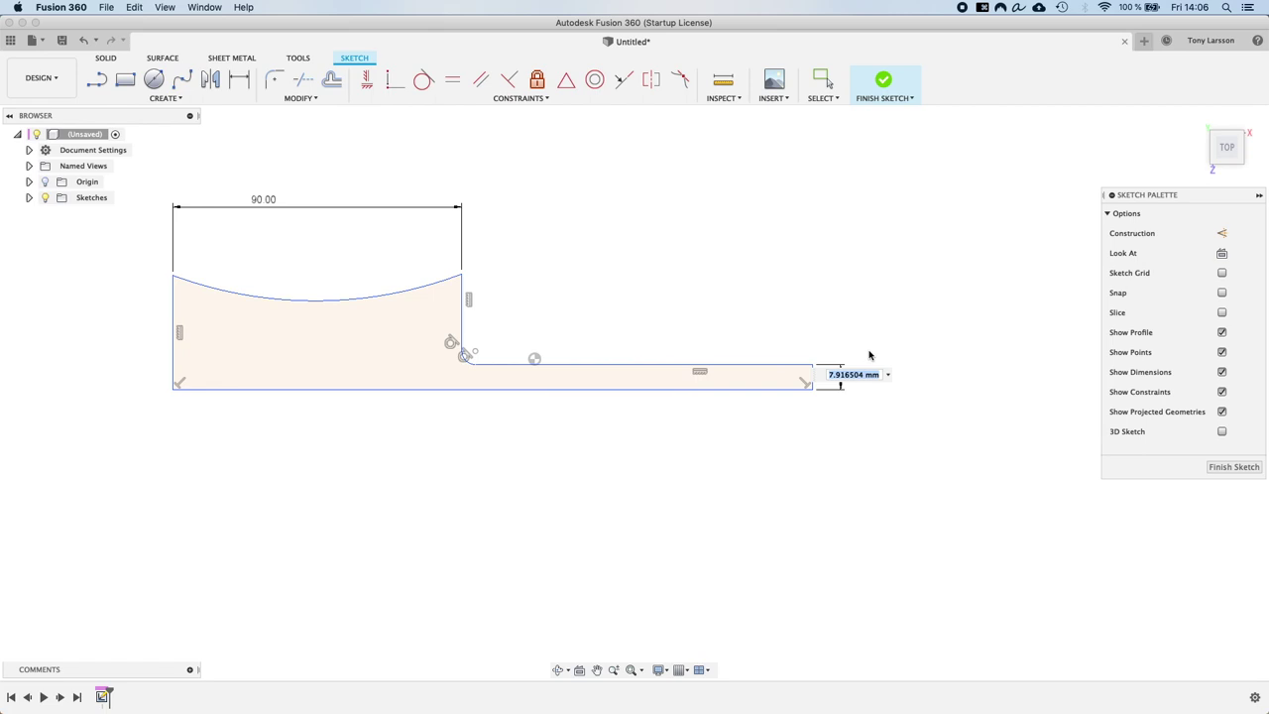
type("6")
key("Return")
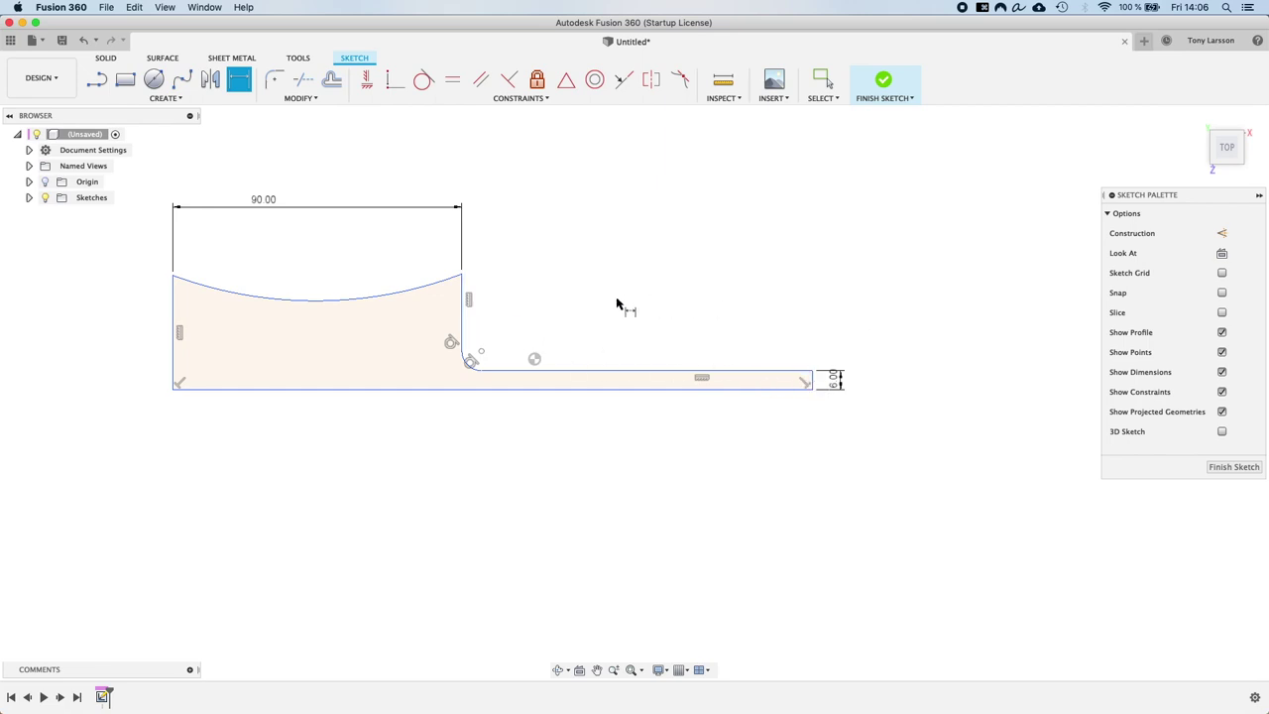
Begin a dimension on the inner vertical line above the corner arc
left_click(462, 327)
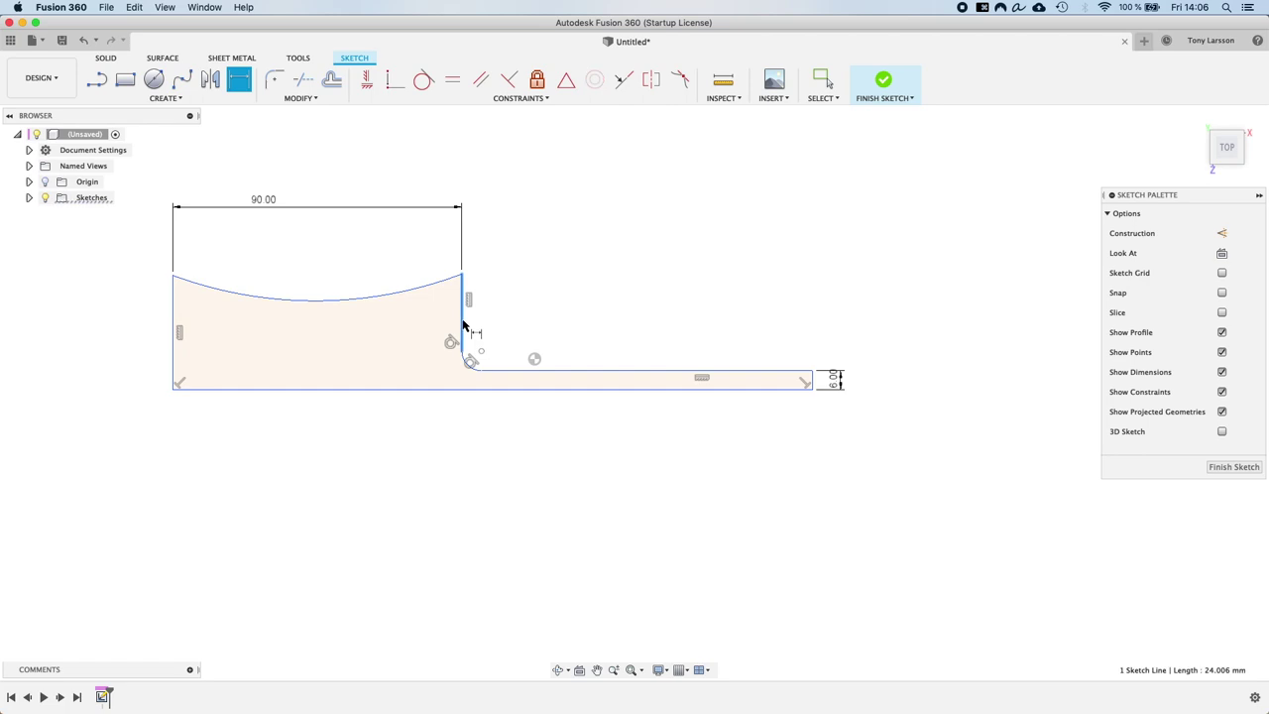